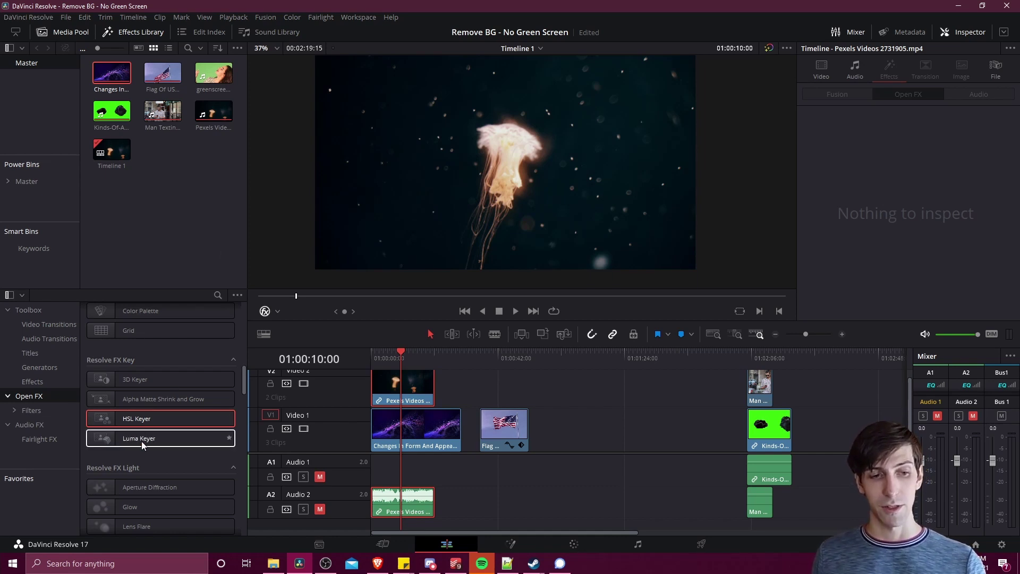
Apply the Luma Keyer to the jellyfish clip and pick its dark background to key it out
left_click_drag(142, 441, 394, 390)
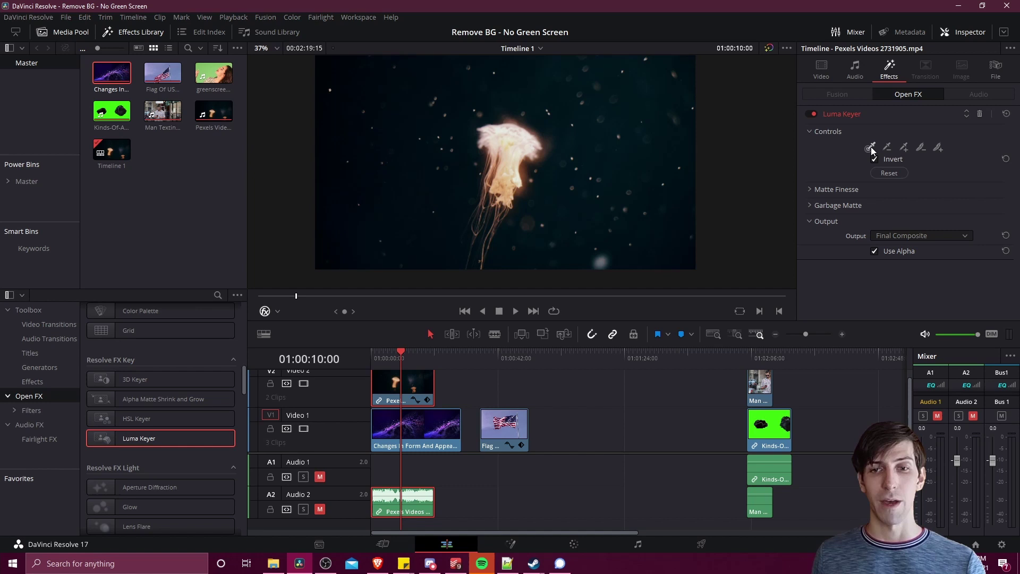
left_click(870, 148)
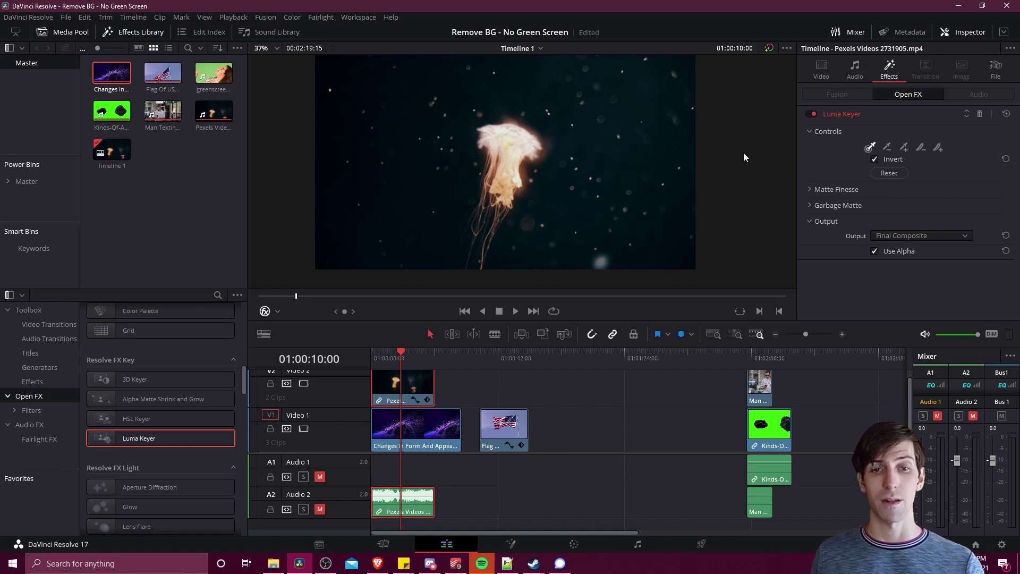
left_click(599, 138)
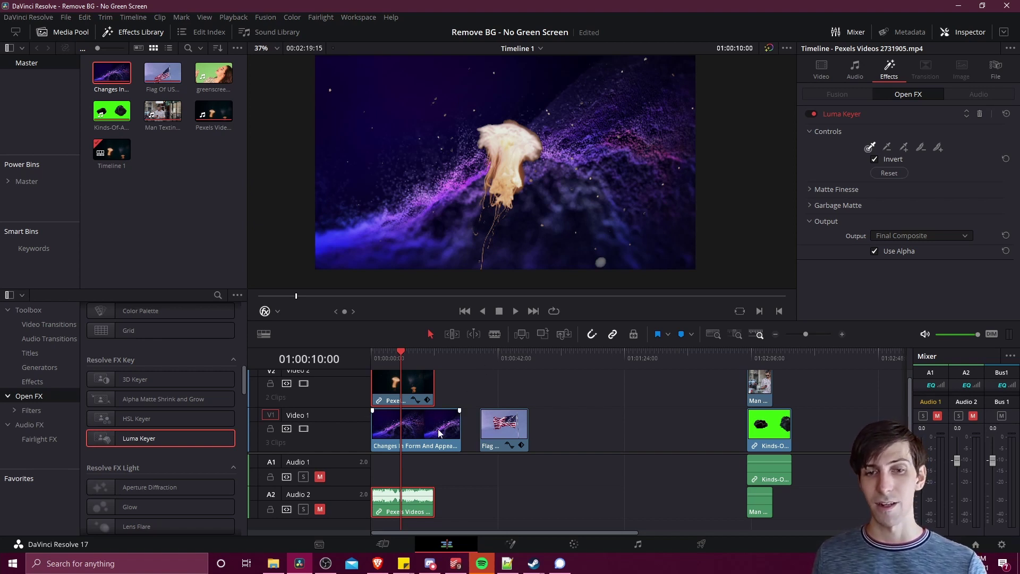
Show the jellyfish clip's Video settings and toggle Video 1 off and on to check the key
left_click(821, 69)
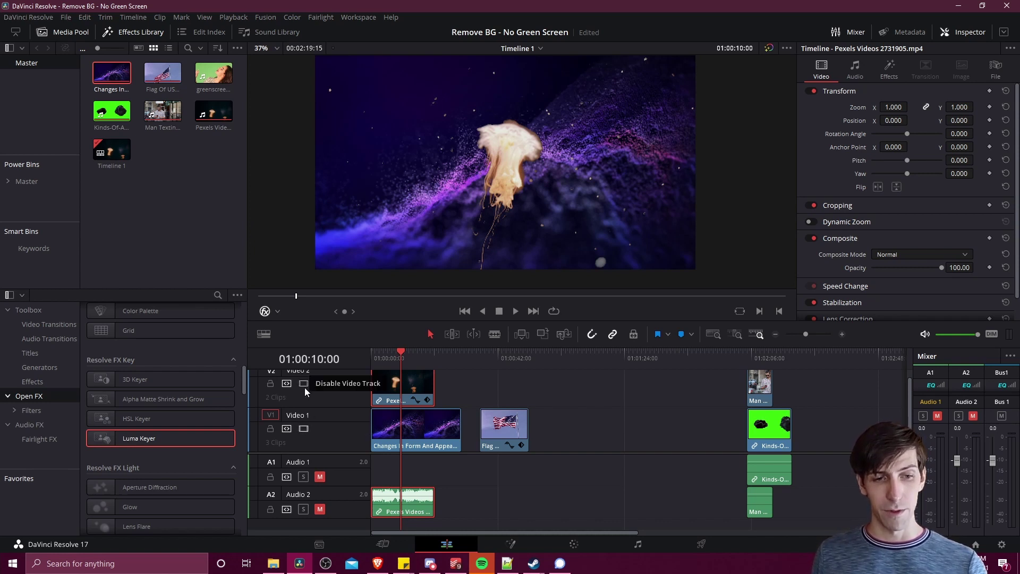
left_click(303, 428)
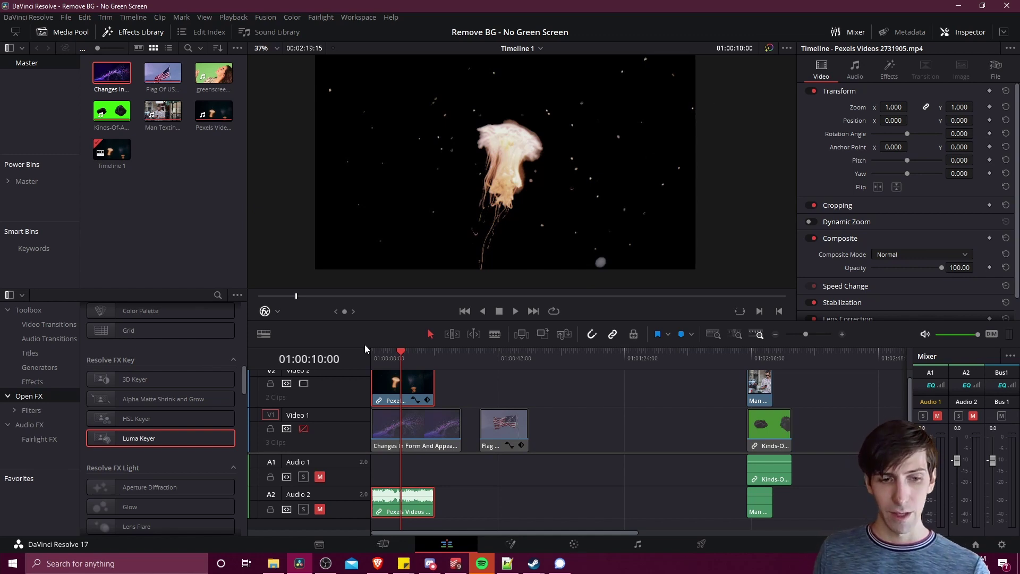
left_click(302, 428)
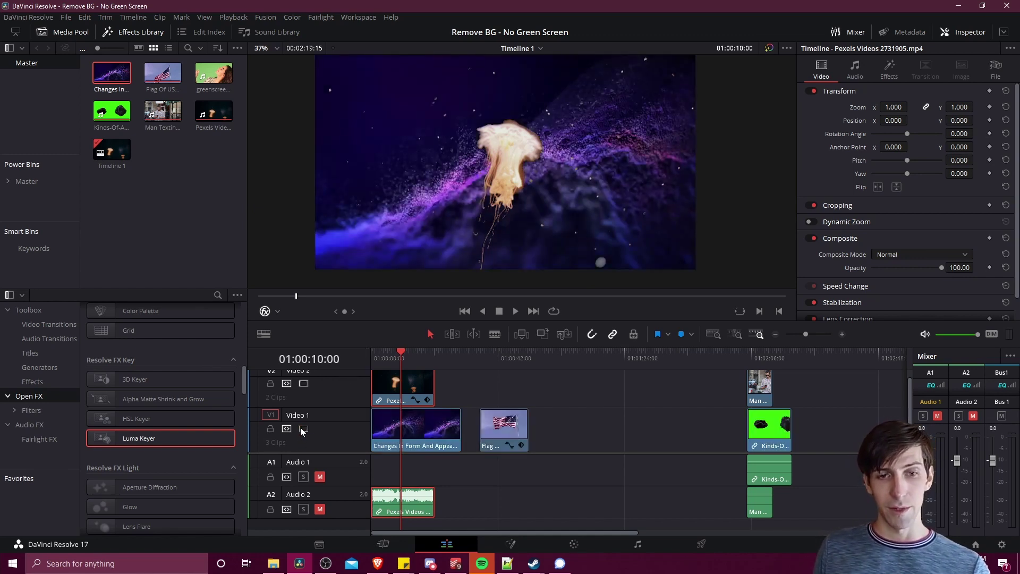
Disable the Video 1 track and return to the Luma Keyer settings
left_click(302, 428)
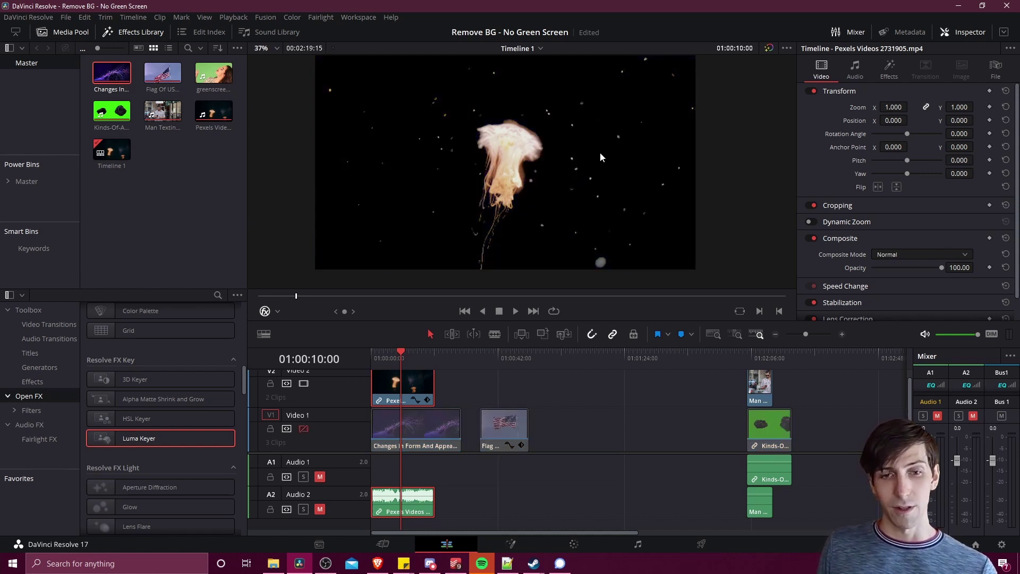
left_click(890, 68)
scroll(535, 201, "up", 4)
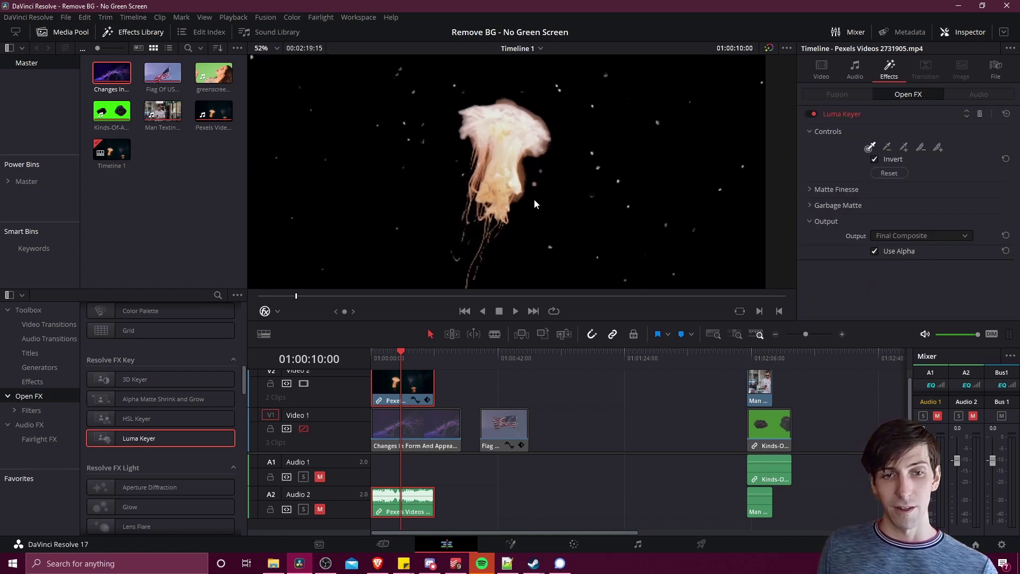
scroll(535, 201, "up", 4)
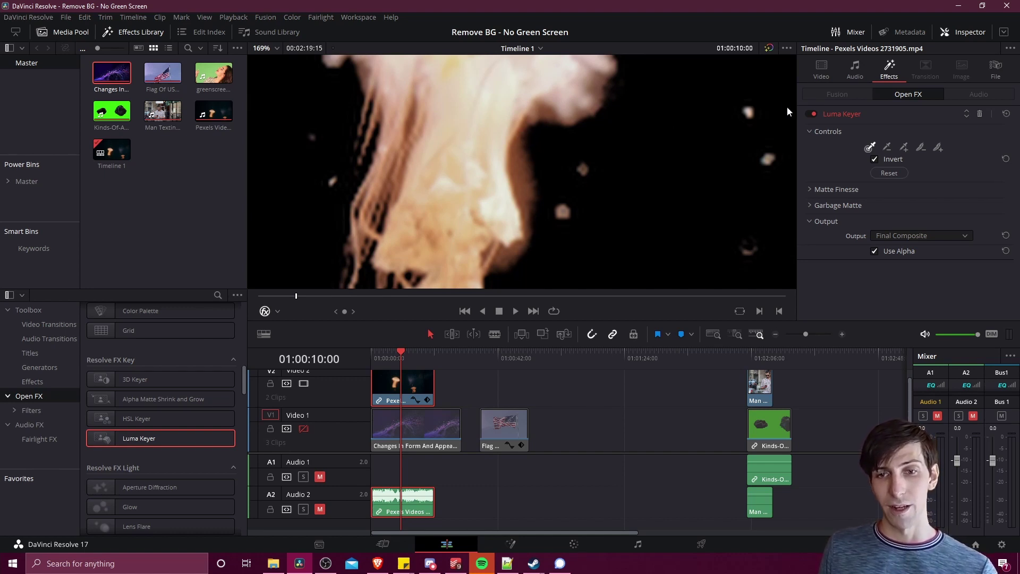
Toggle the Luma Keyer off and back on to compare against the original murky background
left_click(812, 114)
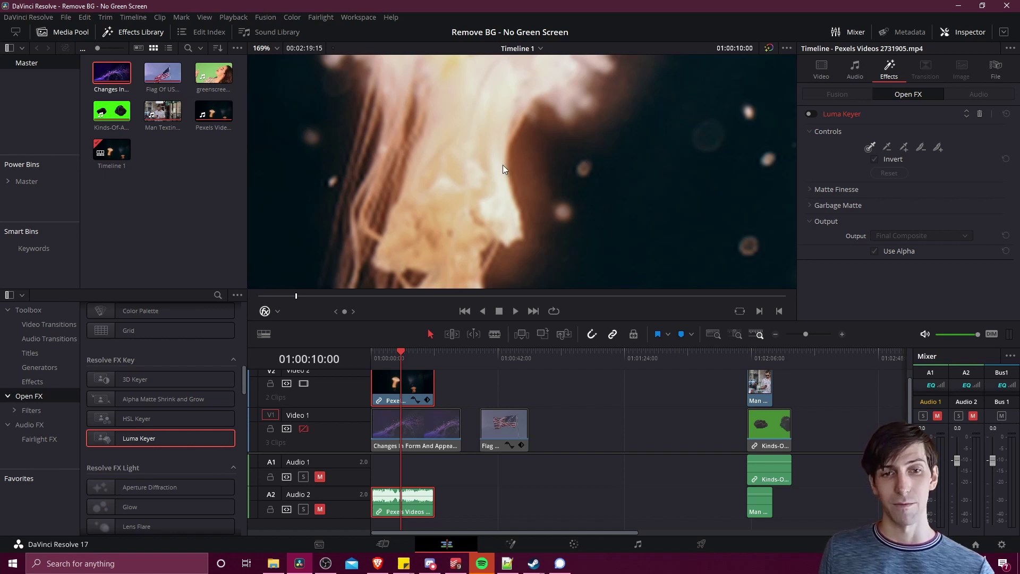
left_click(810, 114)
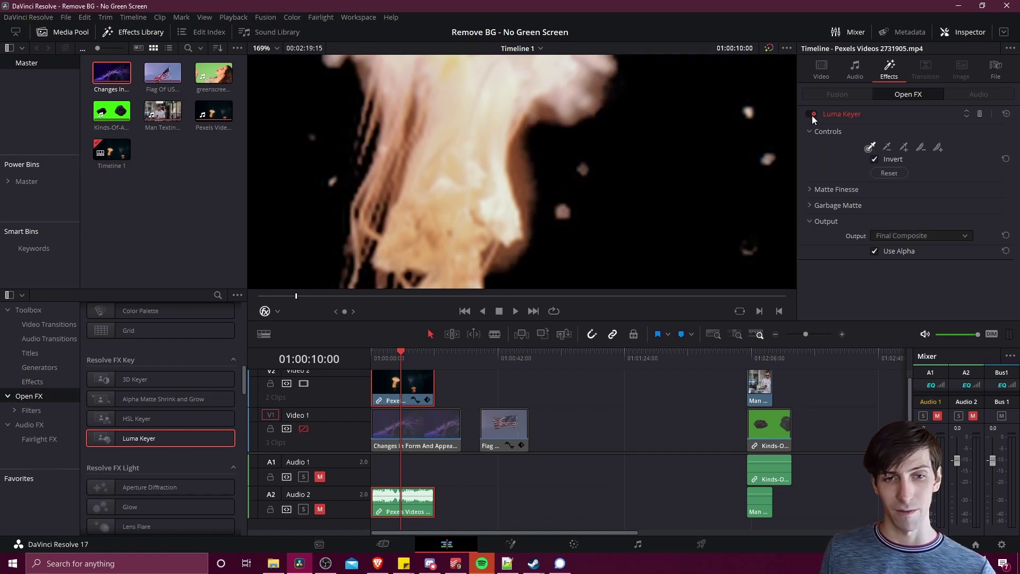
scroll(518, 183, "down", 3)
scroll(527, 193, "up", 4)
scroll(507, 190, "up", 2)
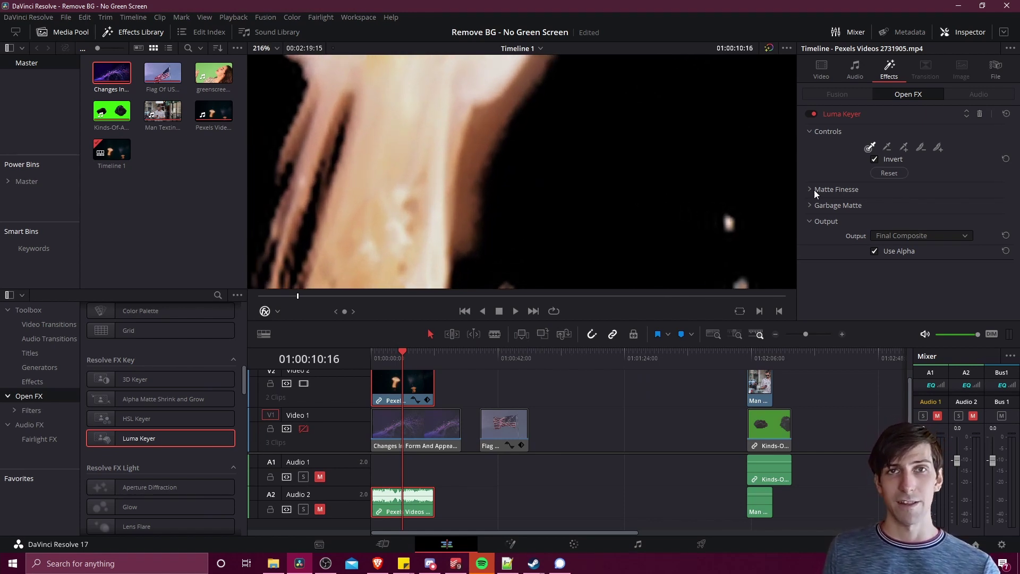
Expand Matte Finesse and raise Denoise to 17.0
left_click(816, 192)
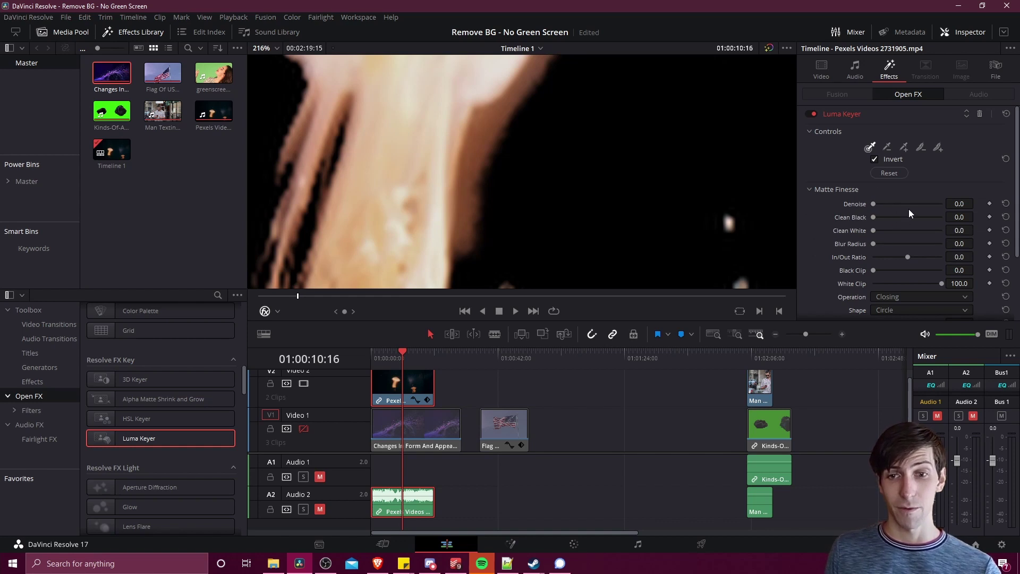
scroll(522, 145, "down", 4)
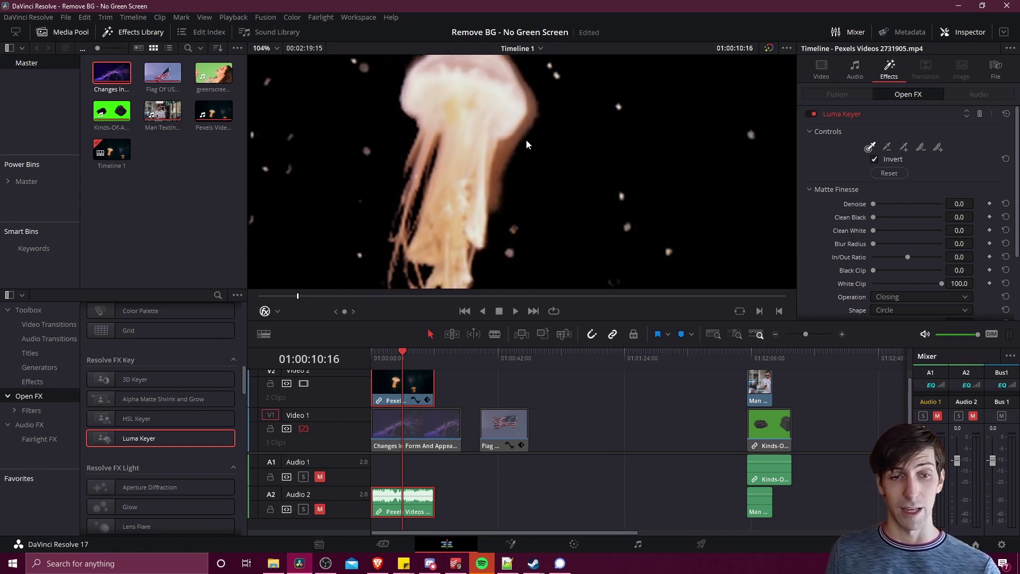
scroll(523, 143, "up", 3)
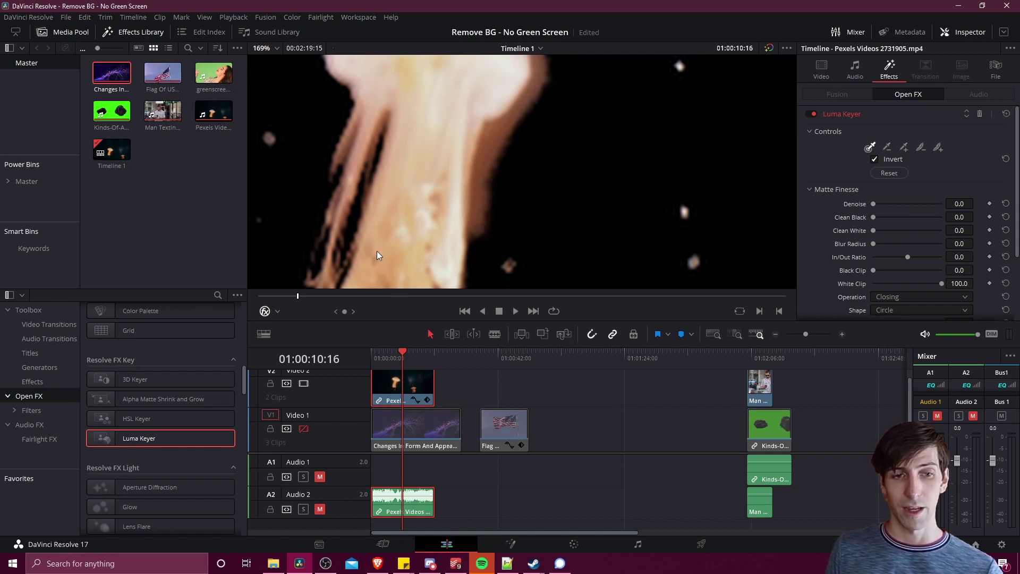
scroll(410, 244, "down", 1)
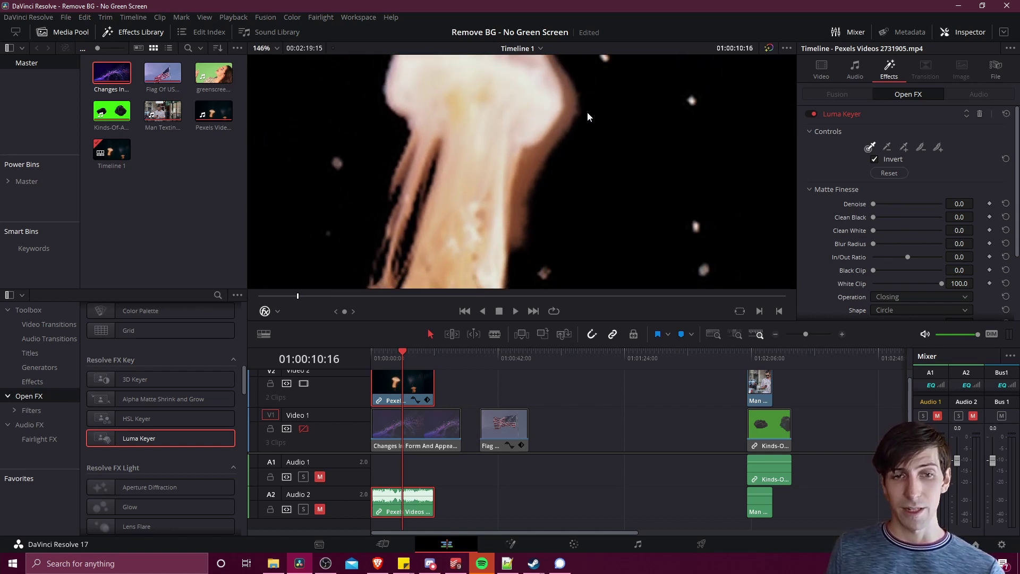
scroll(588, 116, "down", 2)
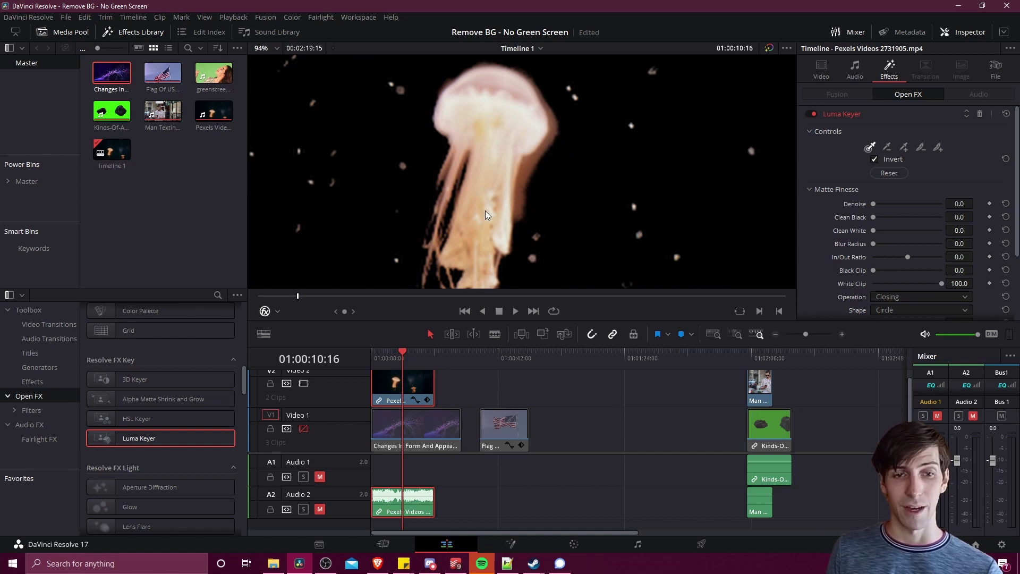
scroll(498, 108, "up", 1)
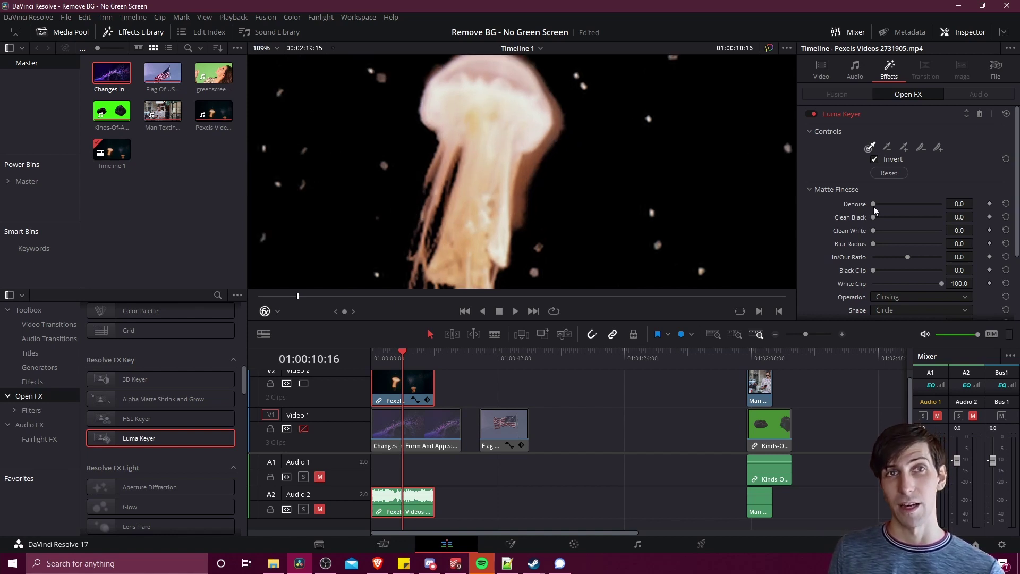
left_click_drag(875, 207, 884, 208)
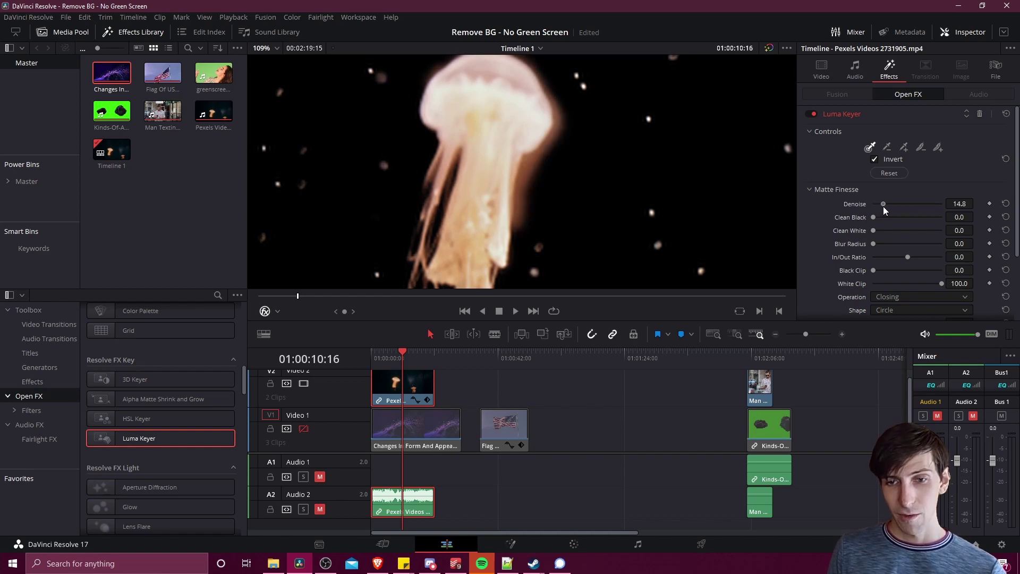
scroll(552, 178, "up", 5)
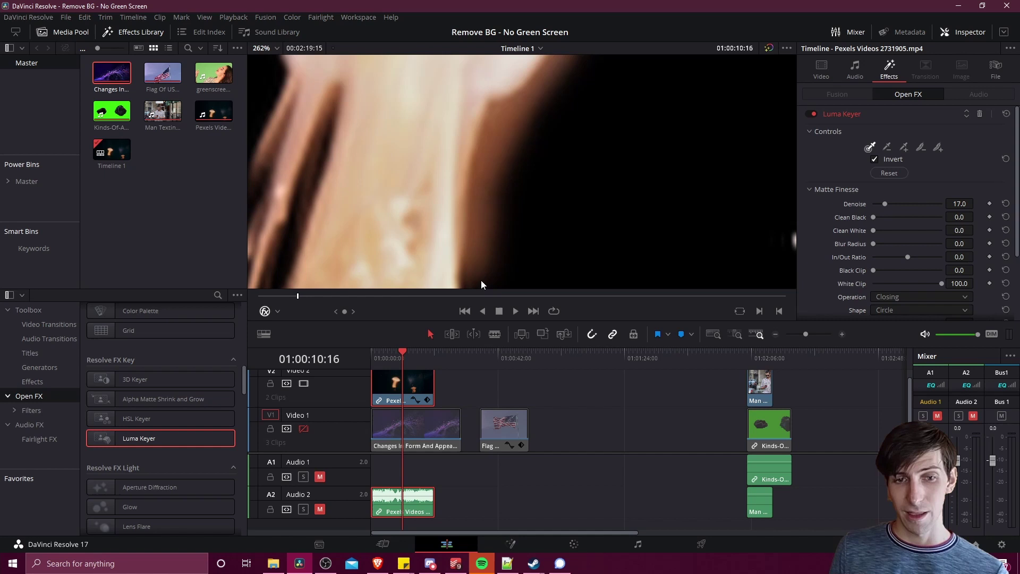
scroll(524, 149, "down", 1)
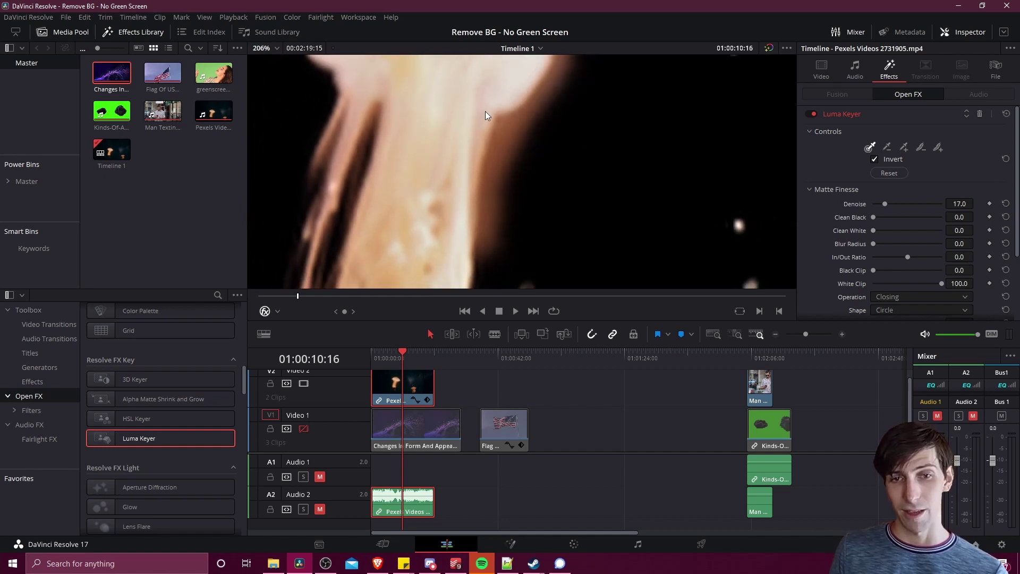
Pan the zoomed preview and toggle the keyer off and on to compare the matte edges
left_click_drag(580, 96, 564, 107)
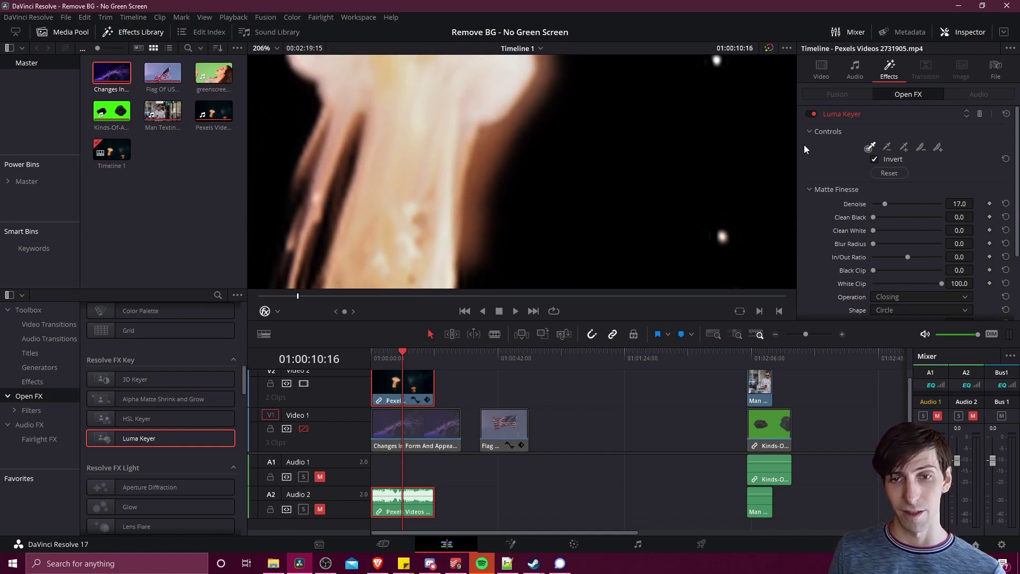
left_click(812, 113)
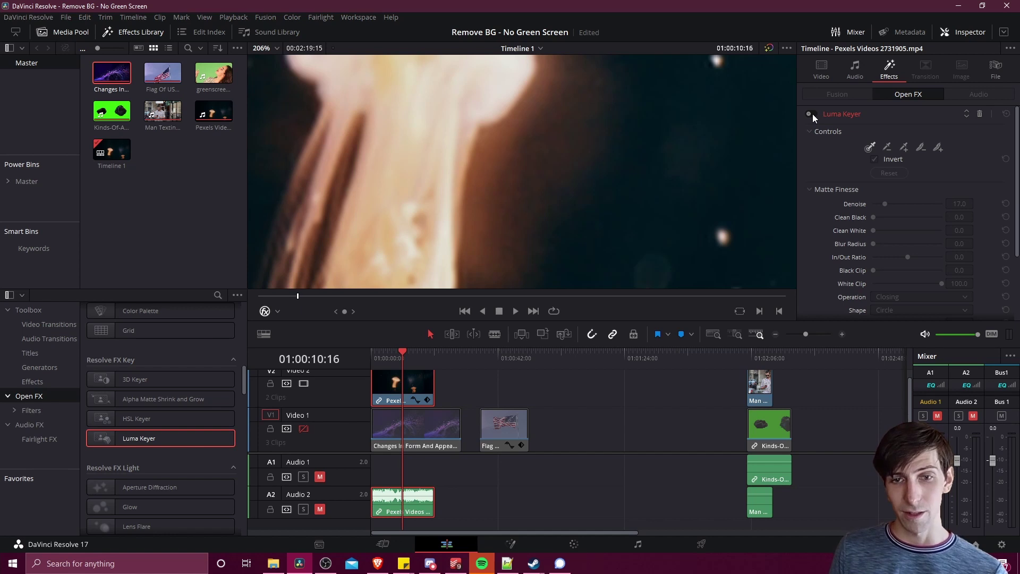
left_click(811, 114)
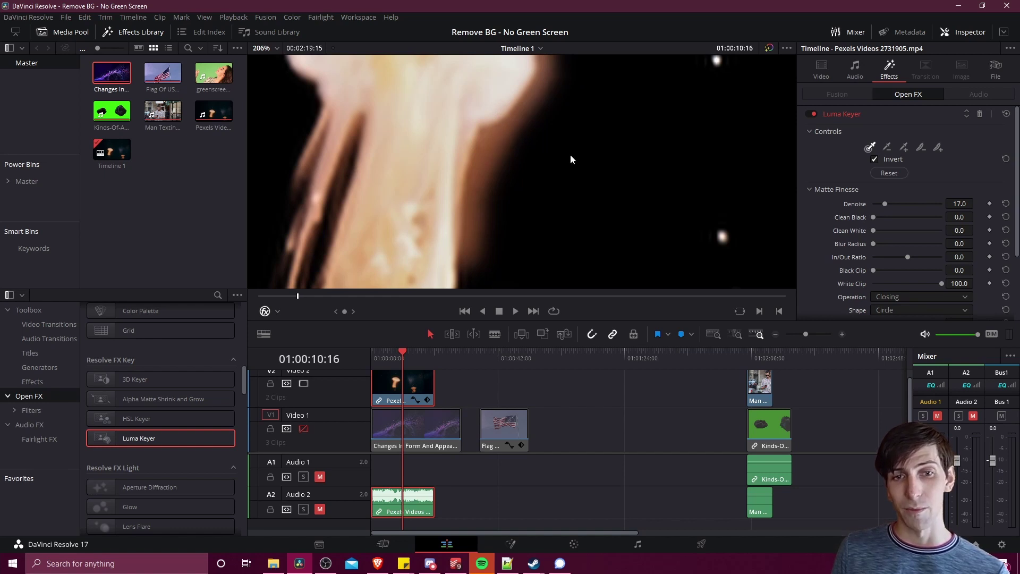
scroll(566, 155, "down", 5)
scroll(541, 154, "down", 2)
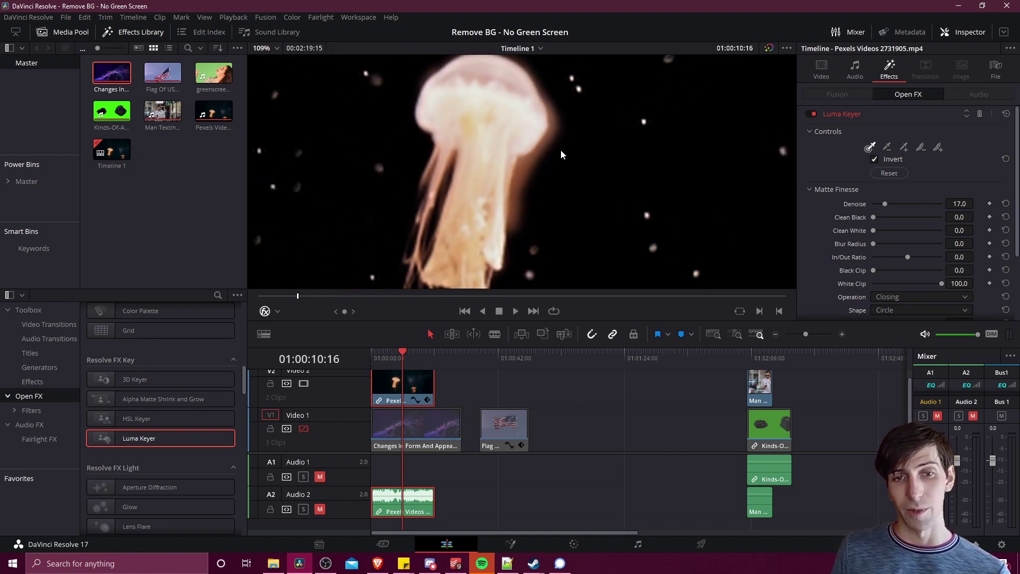
scroll(568, 150, "down", 4)
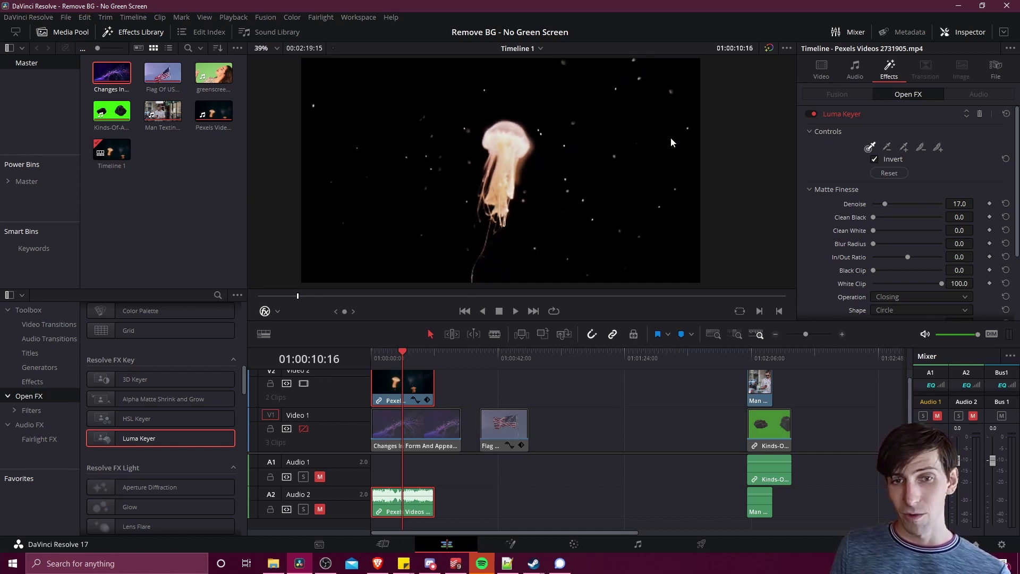
scroll(637, 159, "up", 1)
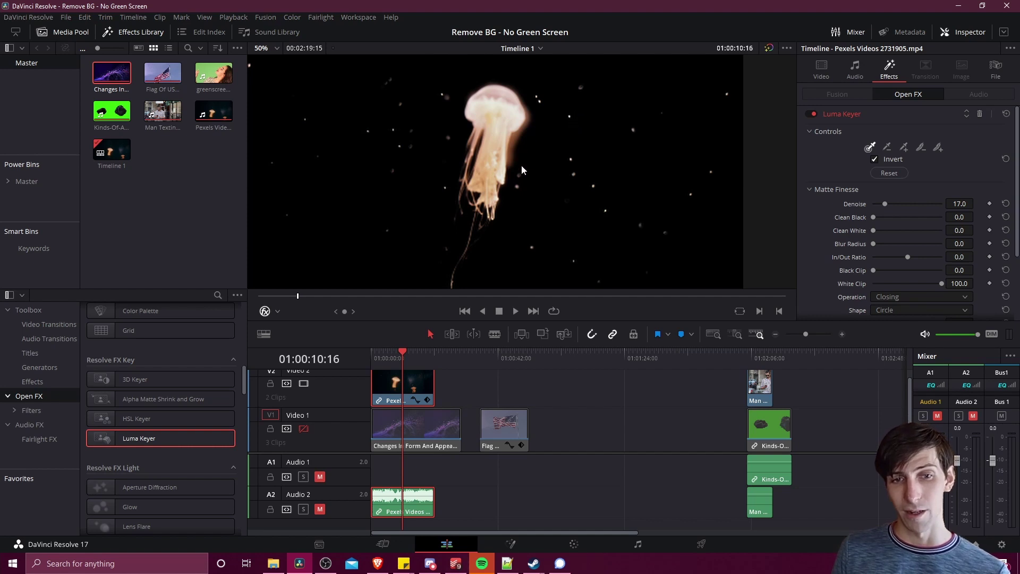
Raise Clean Black to 100.0 to clear the leftover background around the jellyfish
left_click_drag(868, 215, 933, 214)
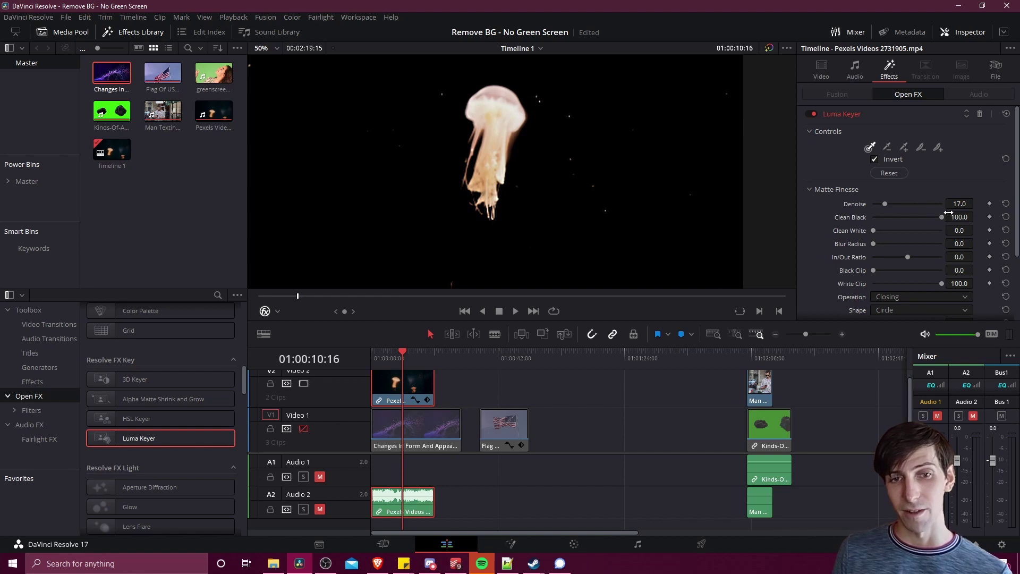
scroll(654, 171, "down", 3)
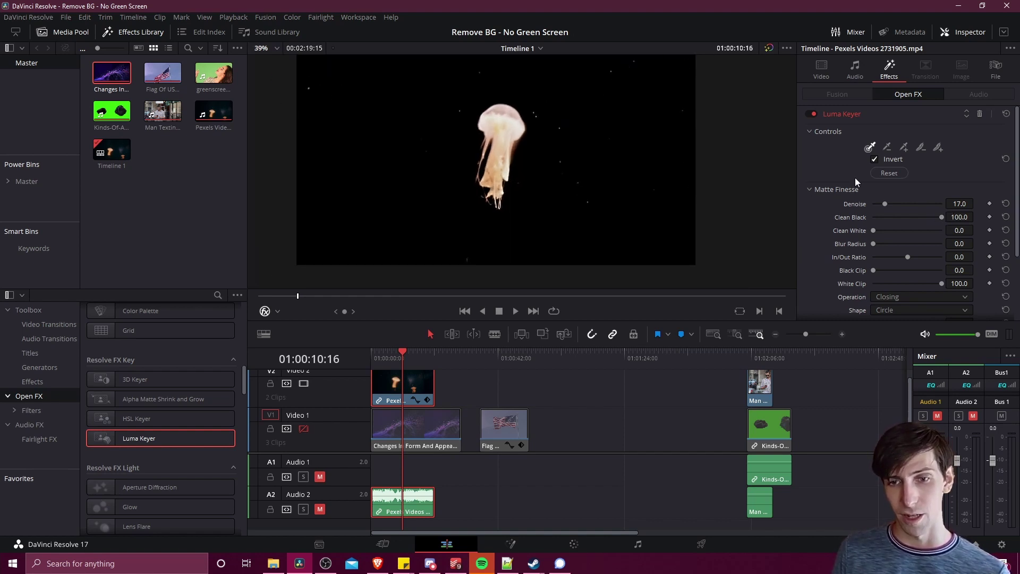
scroll(556, 162, "up", 4)
scroll(554, 166, "up", 3)
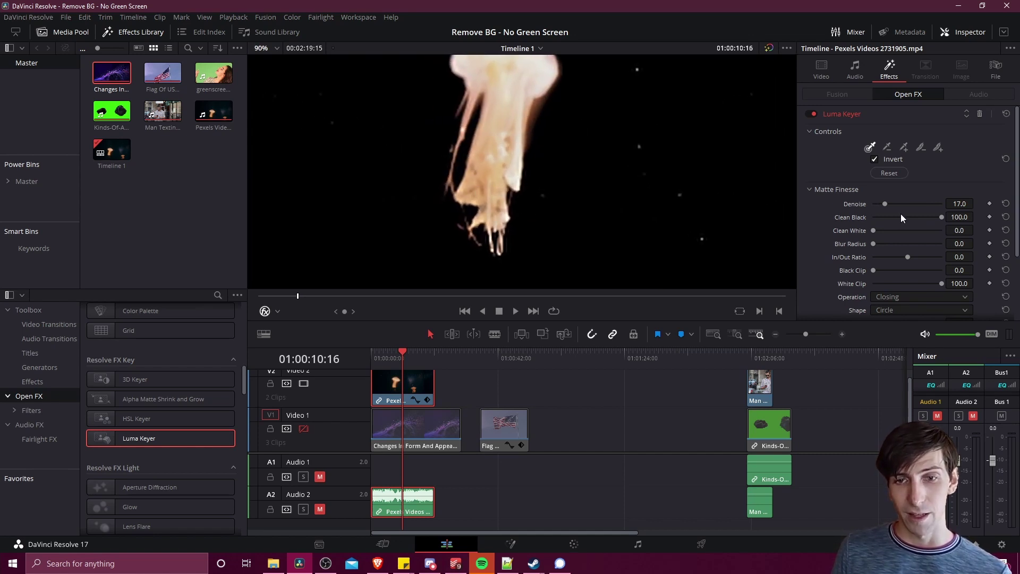
left_click_drag(939, 215, 1017, 217)
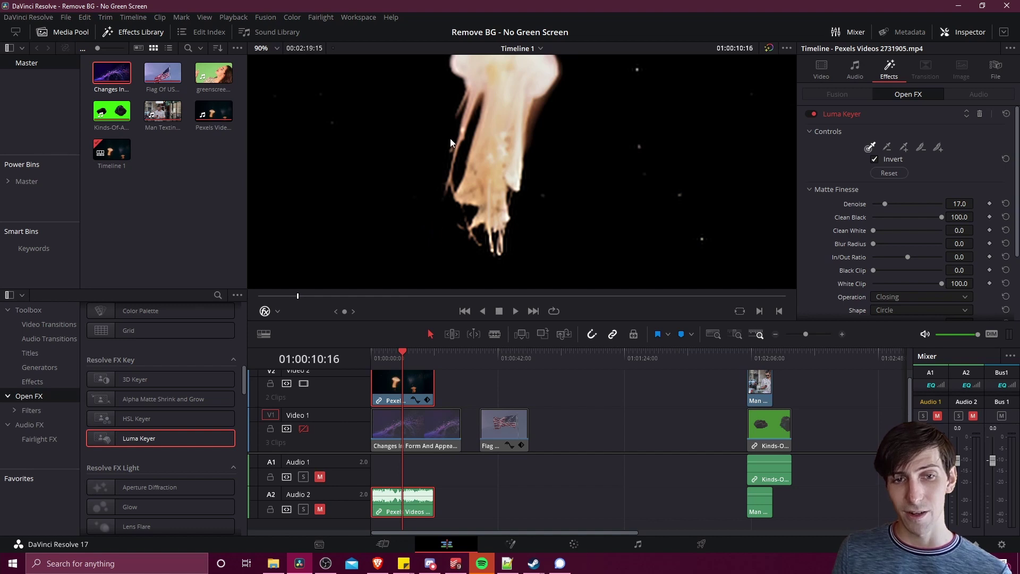
scroll(669, 184, "down", 4)
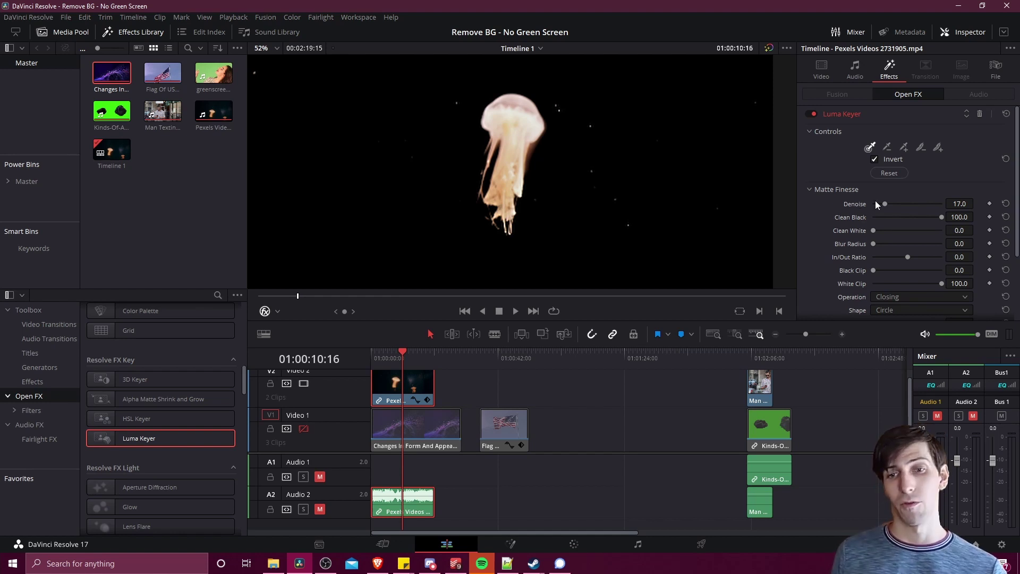
scroll(869, 202, "down", 2)
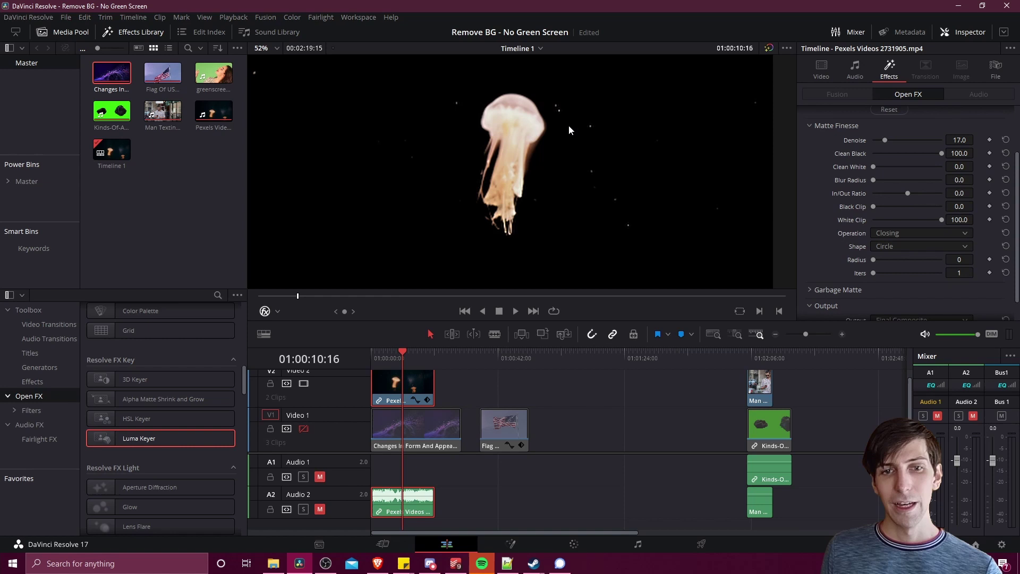
Raise Black Clip to 38.8 and play the jellyfish from 01:00:05:18 to check the key
left_click_drag(869, 207, 900, 205)
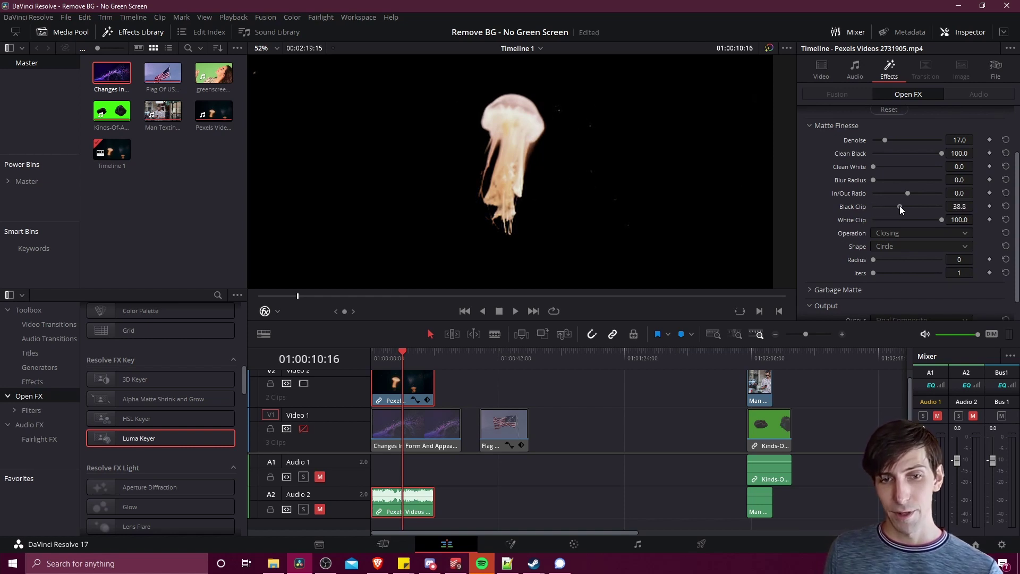
scroll(519, 183, "down", 2)
scroll(519, 182, "down", 2)
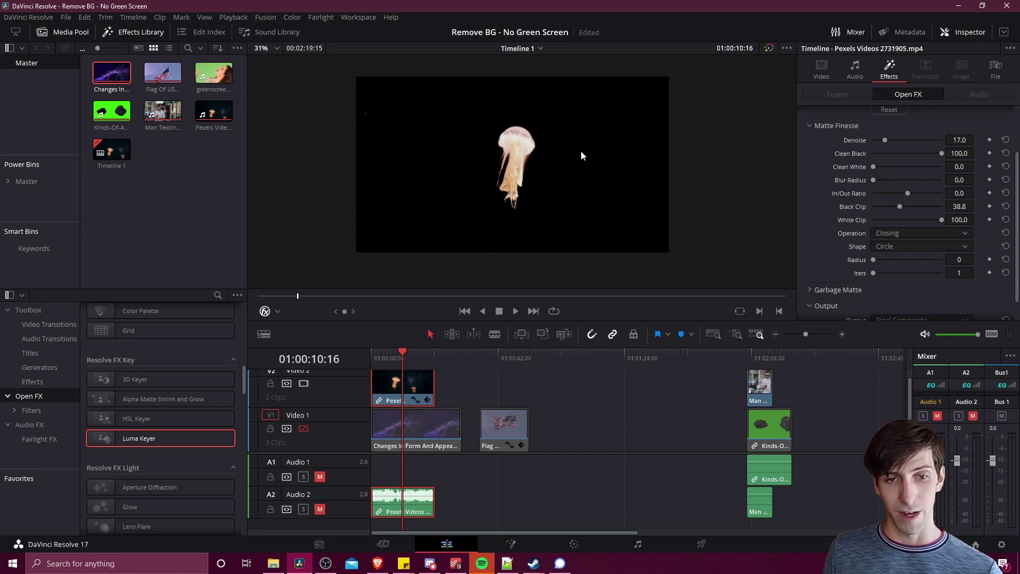
scroll(572, 184, "up", 2)
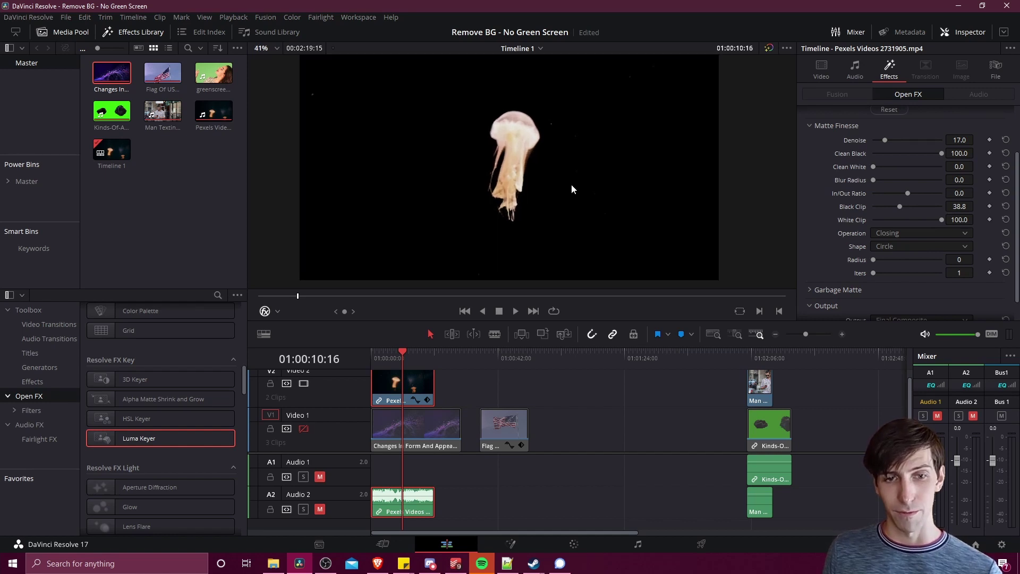
left_click(388, 360)
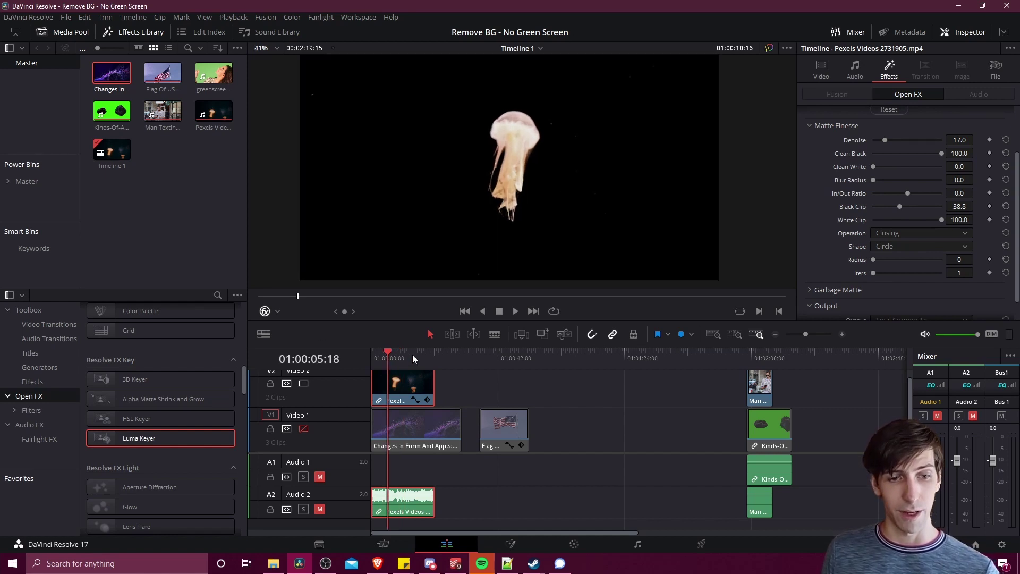
key("space")
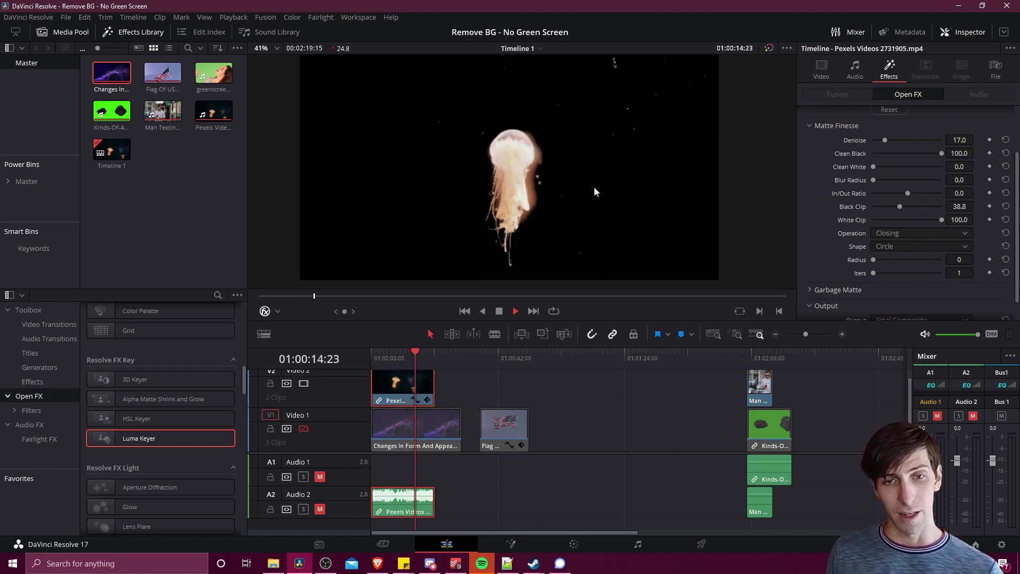
Stop playback at 01:00:17:28 and adjust the viewer zoom
key("space")
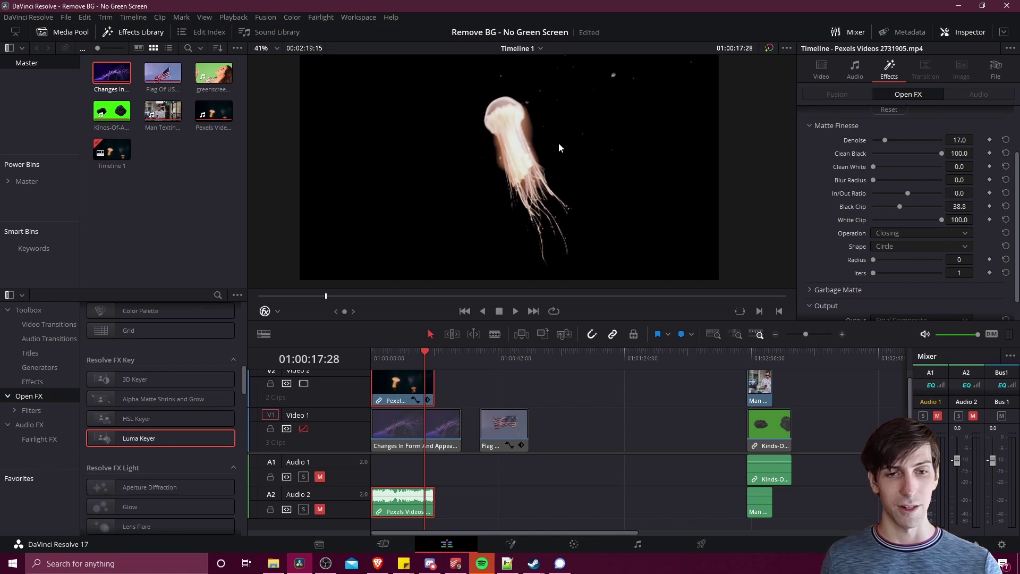
scroll(565, 149, "up", 2)
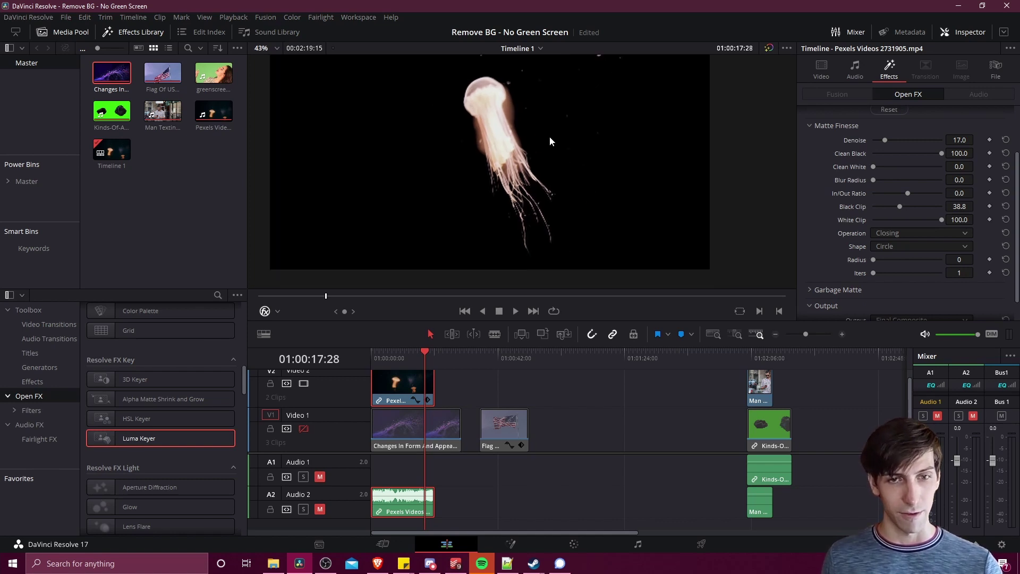
scroll(563, 148, "down", 3)
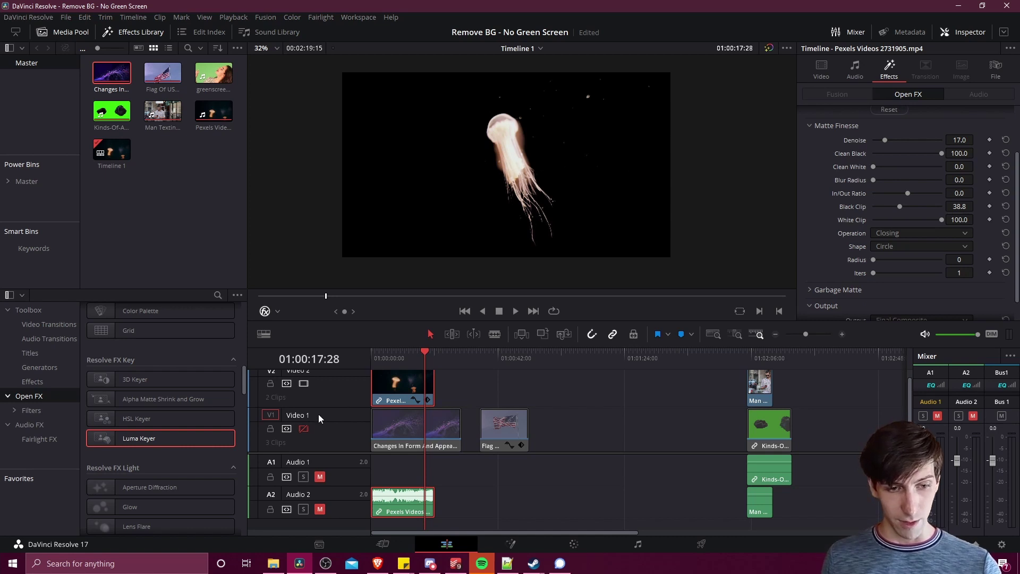
Re-enable Video 1, preview the jellyfish over the particles, and move to the flag clip at 01:00:44:04
left_click(305, 427)
left_click(387, 358)
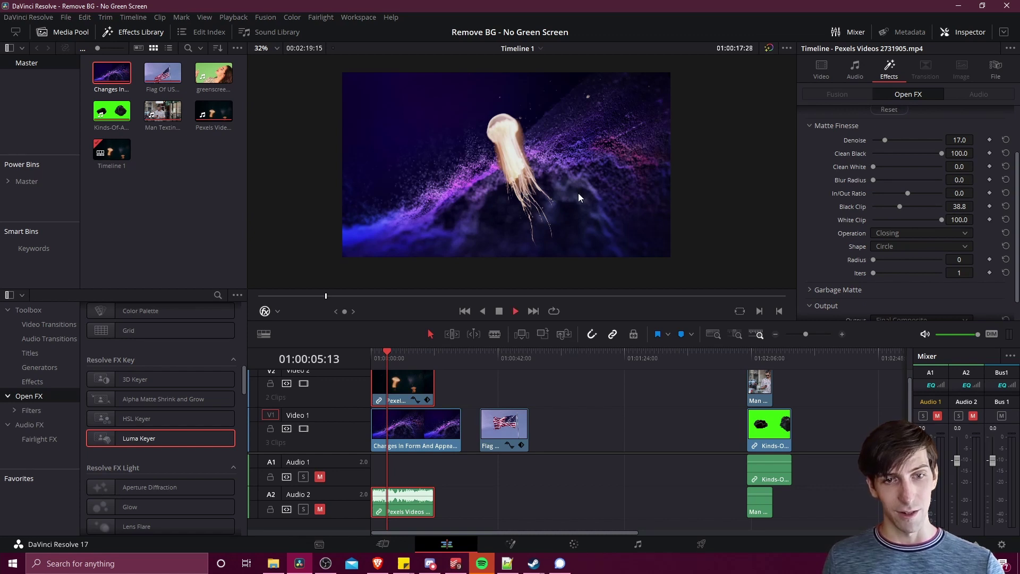
key("space")
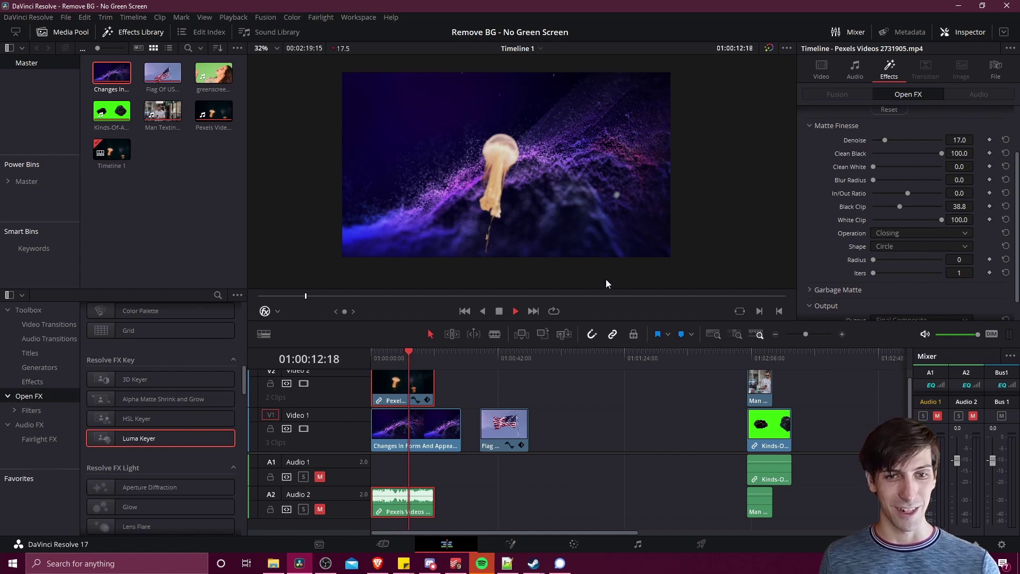
key("space")
left_click(505, 358)
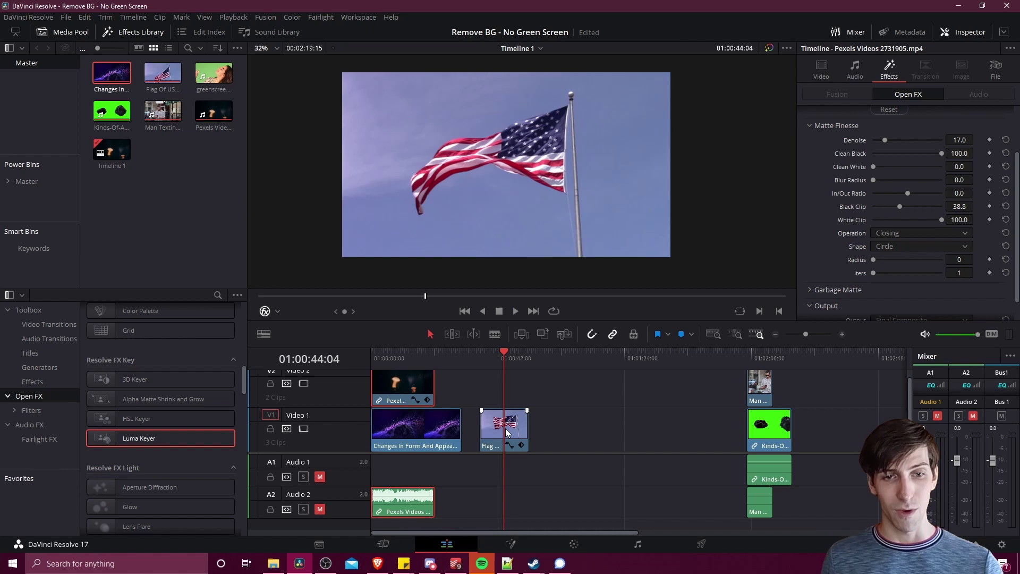
Add the Resolve FX HSL Keyer to the Flag Of USA clip, using hue only with Invert on
double_click(132, 426)
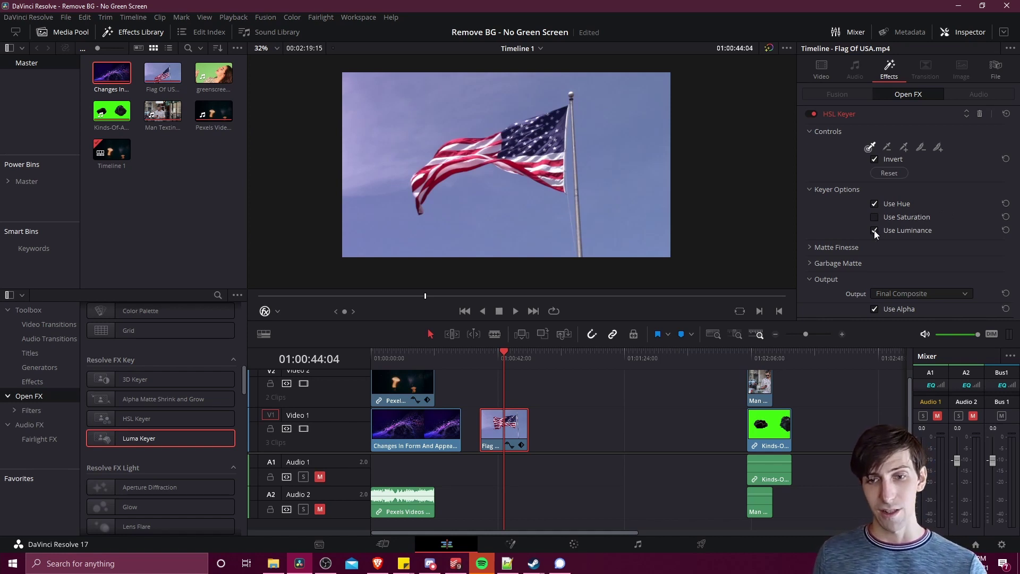
scroll(557, 176, "up", 1)
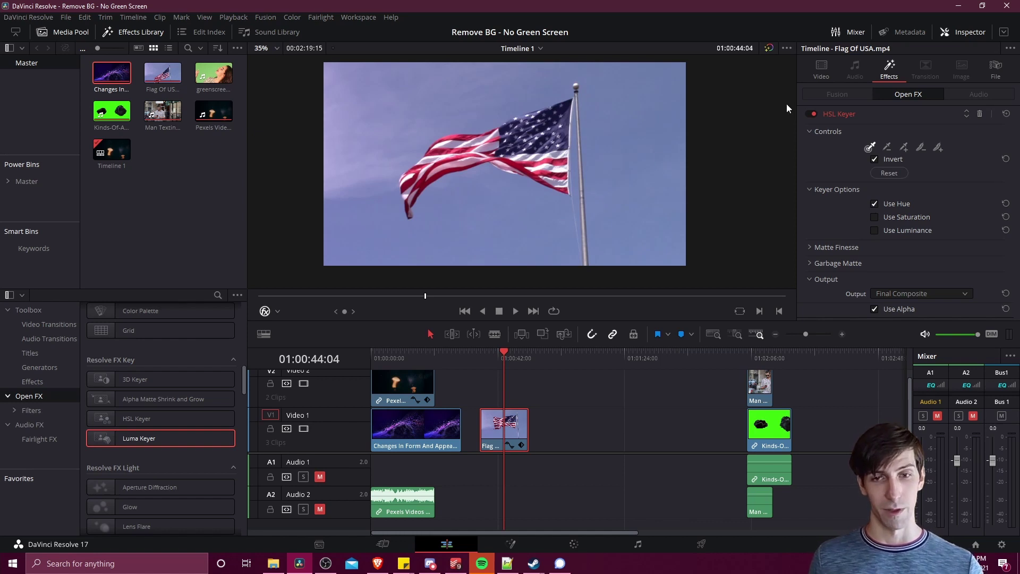
Pick the blue sky with the HSL Keyer and add more of the sky to the key
left_click(870, 148)
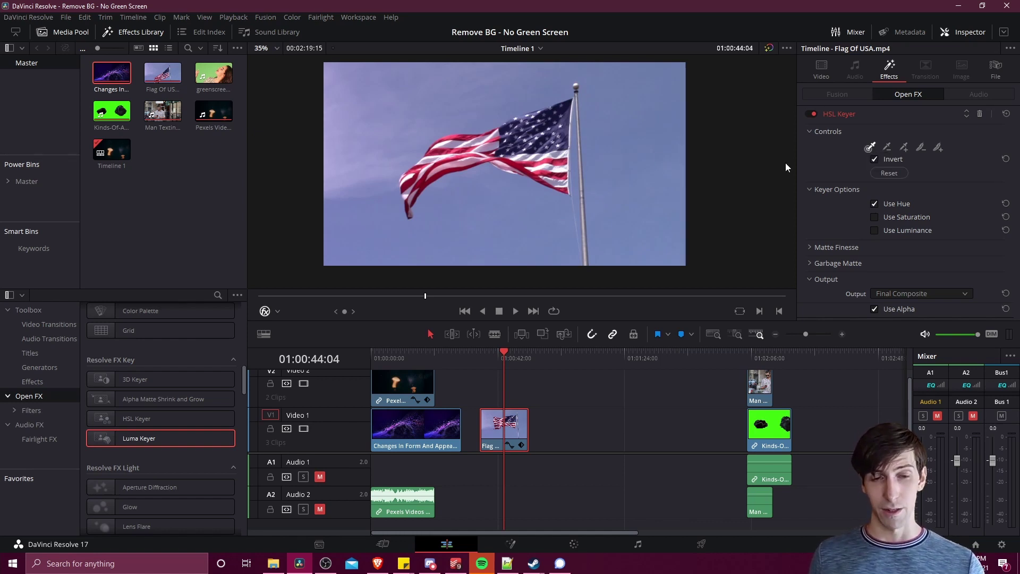
left_click(512, 218)
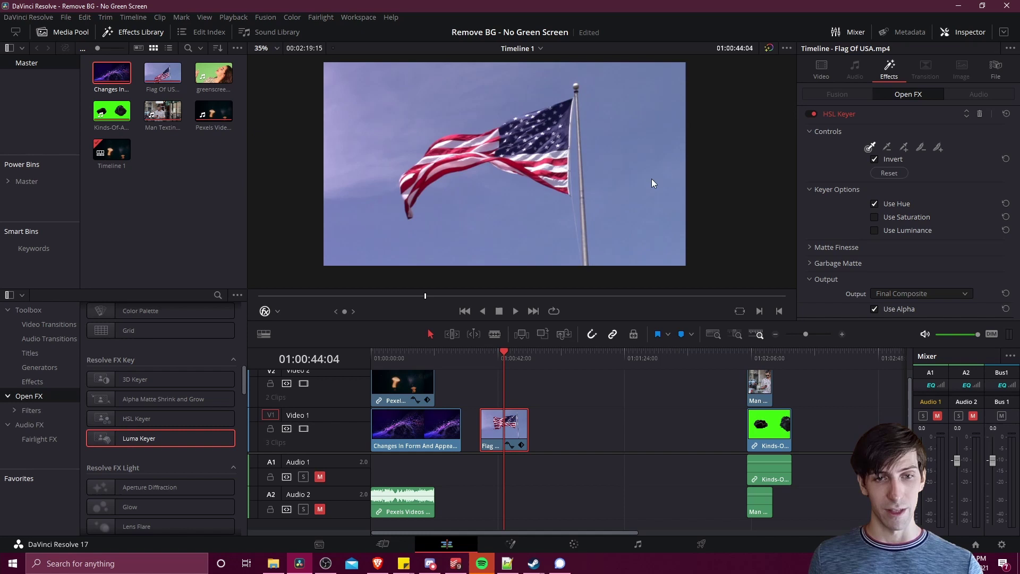
left_click(616, 139)
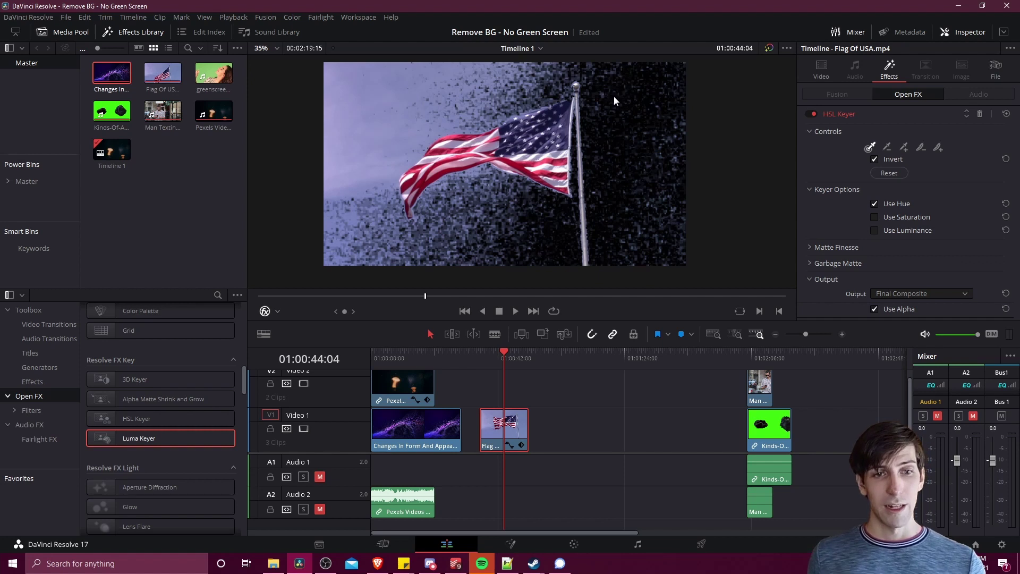
left_click(904, 151)
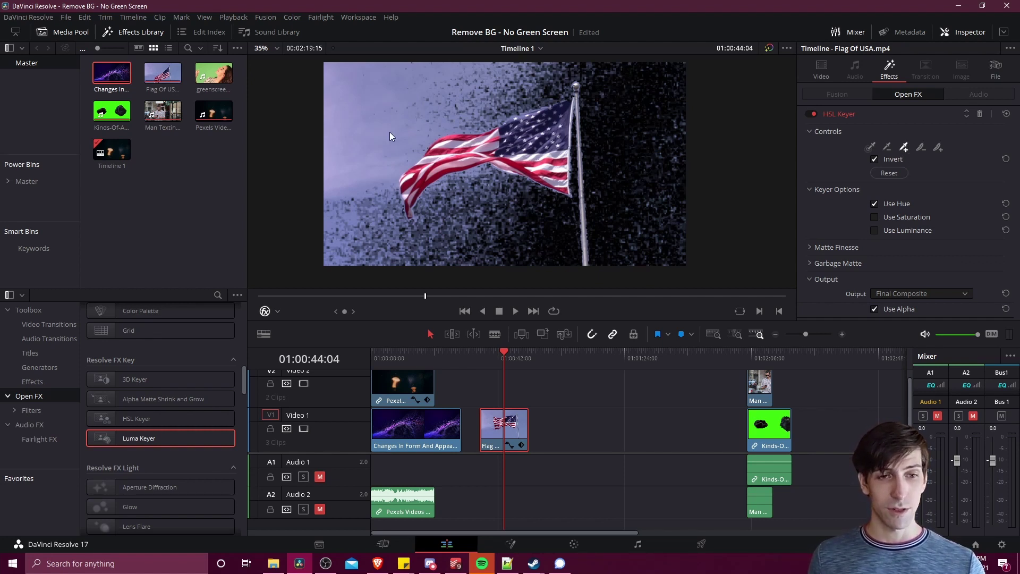
mouse_move(401, 134)
left_mouse_down()
mouse_move(362, 131)
mouse_move(345, 167)
mouse_move(359, 116)
mouse_move(327, 110)
left_mouse_up()
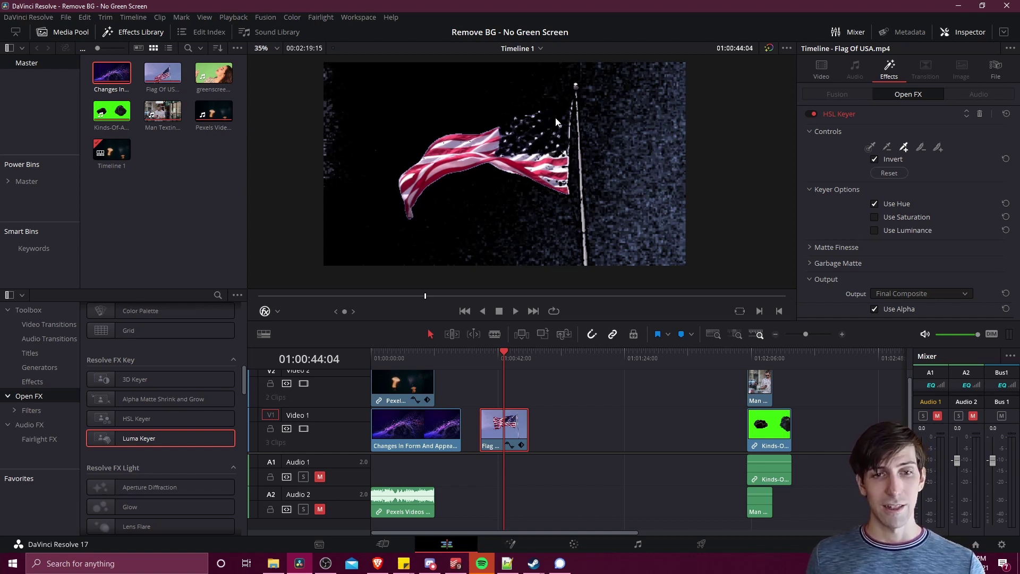
Enable Use Saturation, reset the key, and re-pick the blue and pale purple sky
left_click(875, 217)
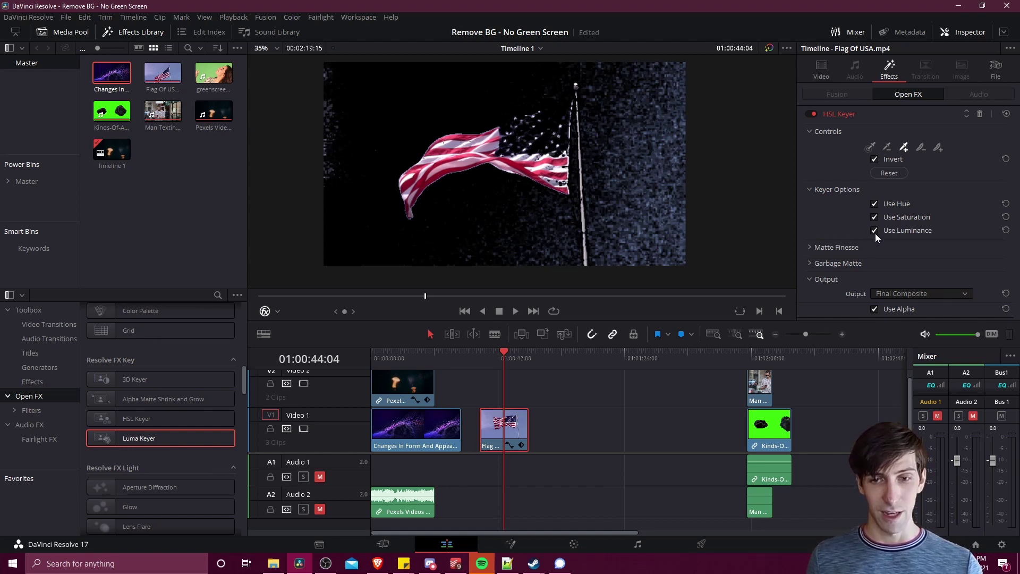
left_click(889, 173)
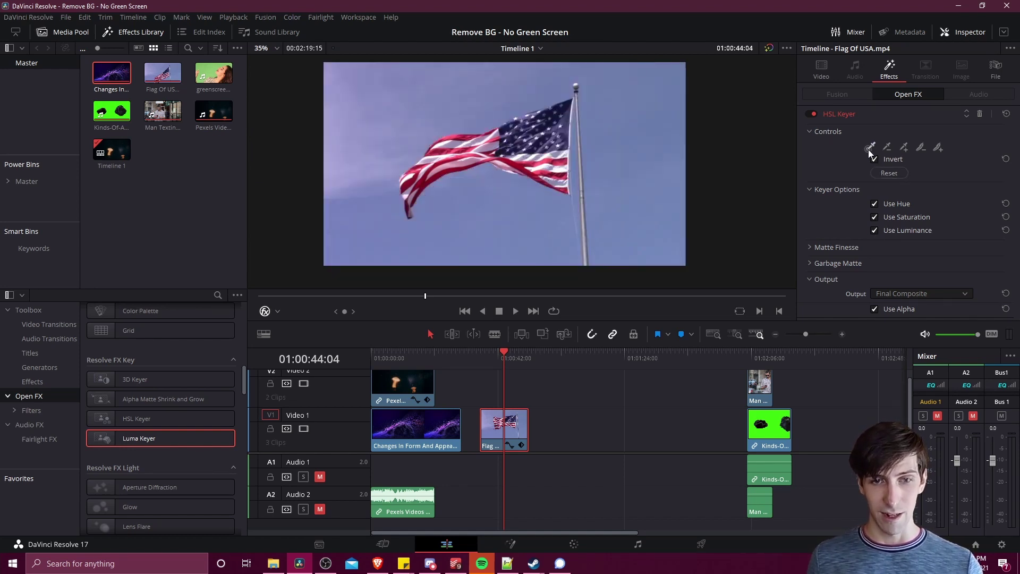
left_click(870, 148)
left_click(625, 140)
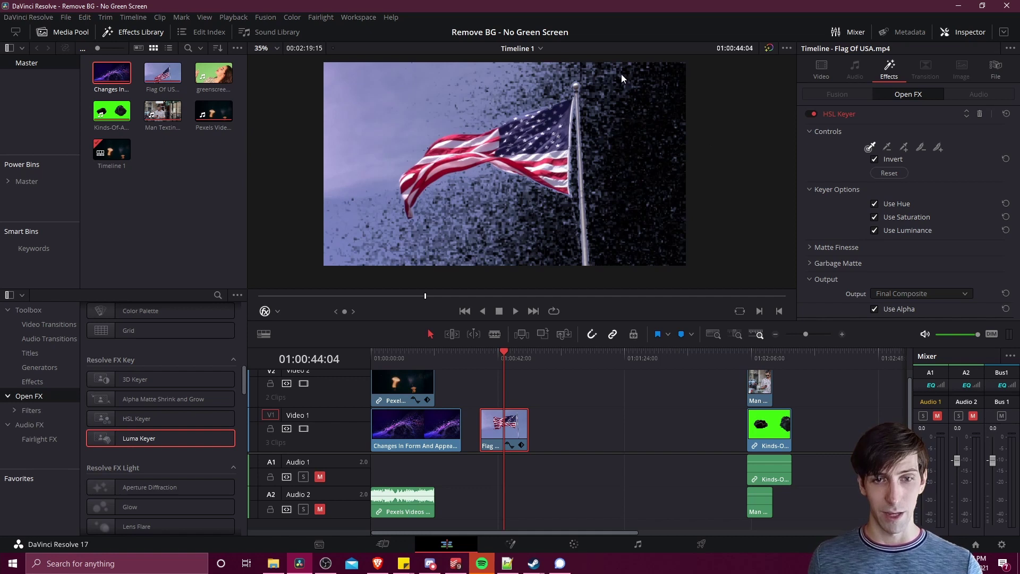
left_click(904, 147)
left_click(384, 103)
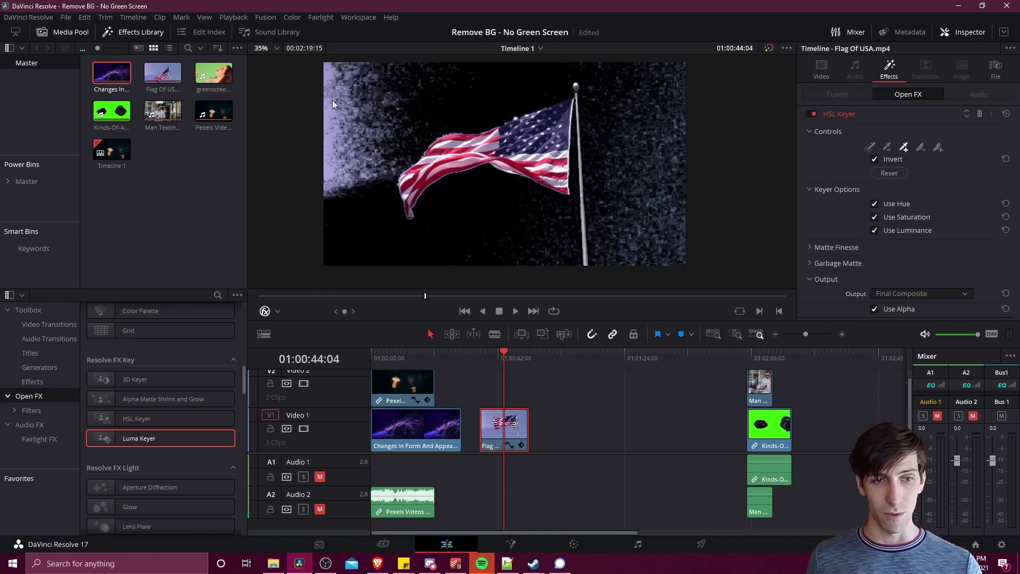
left_click(343, 125)
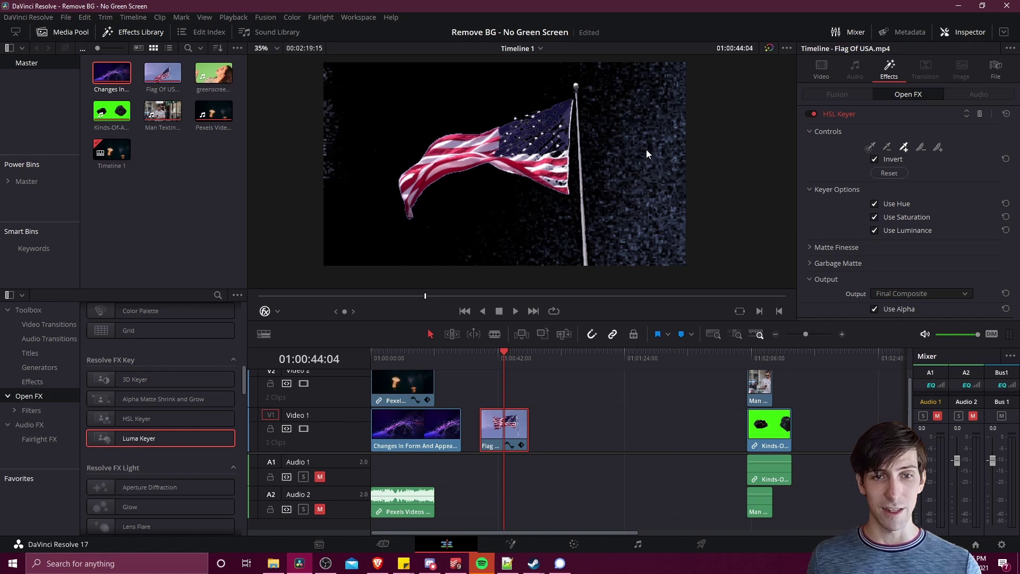
scroll(617, 167, "up", 3)
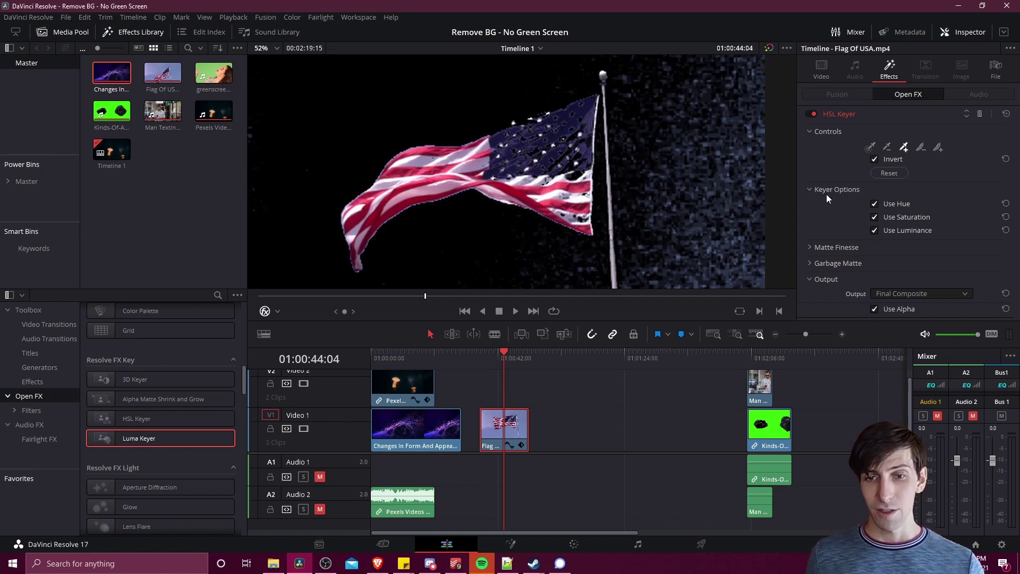
Expand Matte Finesse in the HSL Keyer and raise Denoise to 40.3
left_click(824, 247)
scroll(583, 170, "down", 3)
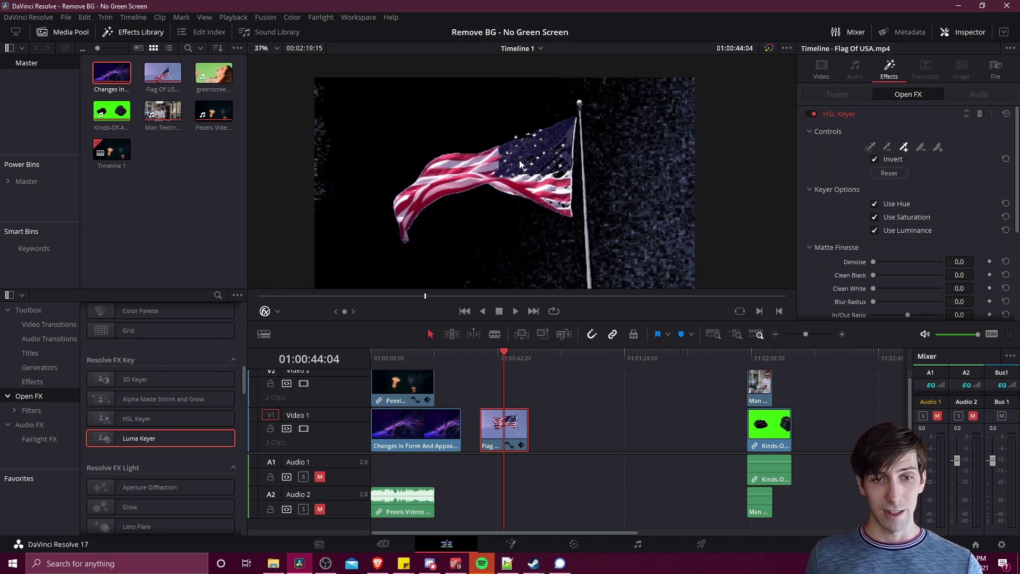
scroll(595, 200, "up", 5)
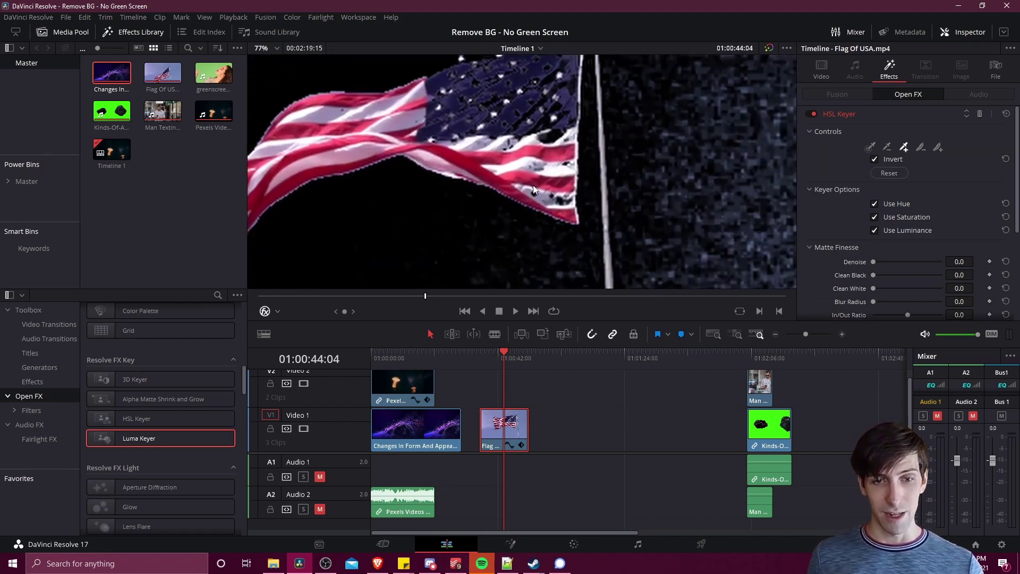
scroll(524, 180, "up", 2)
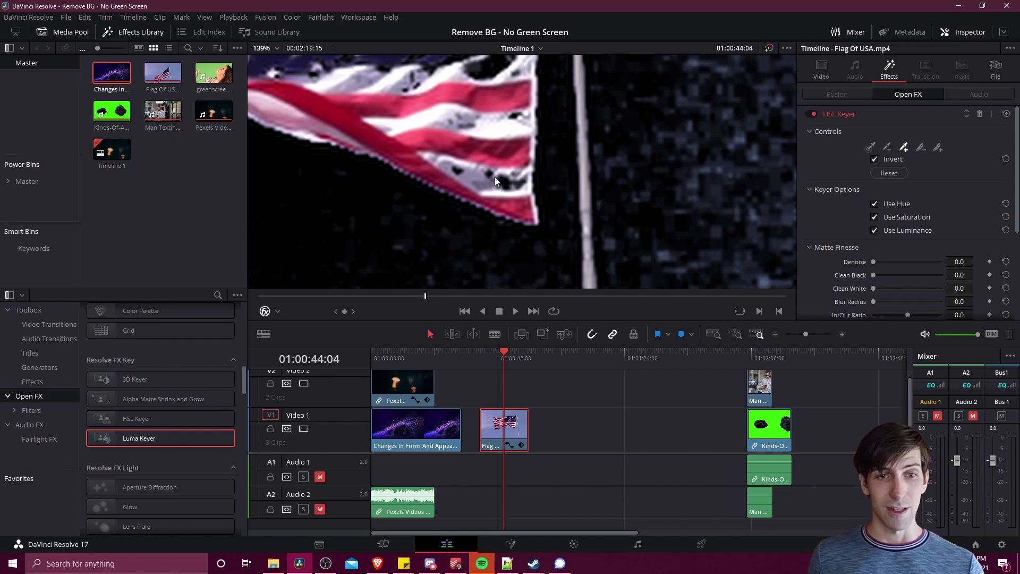
scroll(522, 179, "down", 3)
scroll(538, 200, "down", 3)
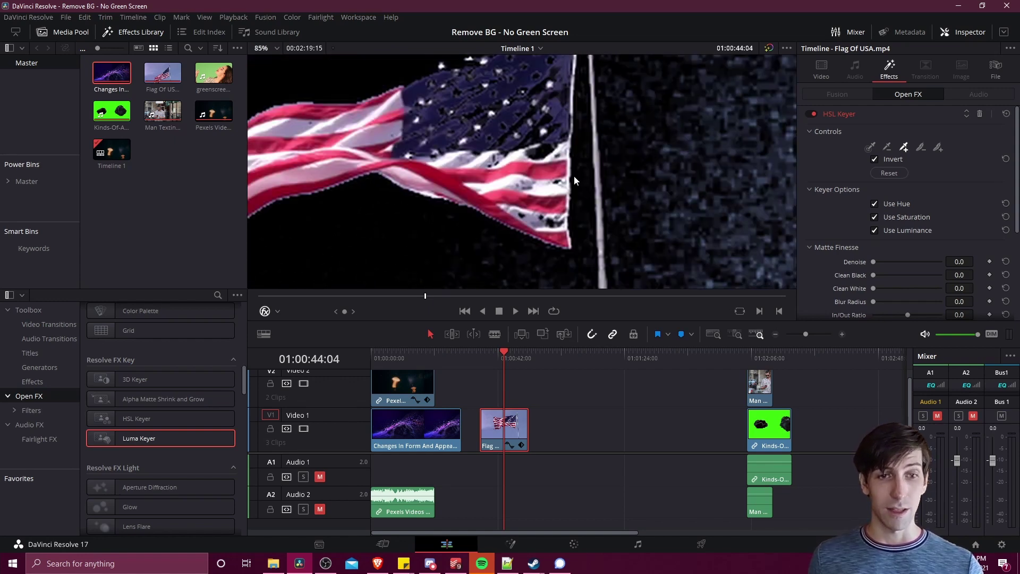
scroll(587, 183, "down", 1)
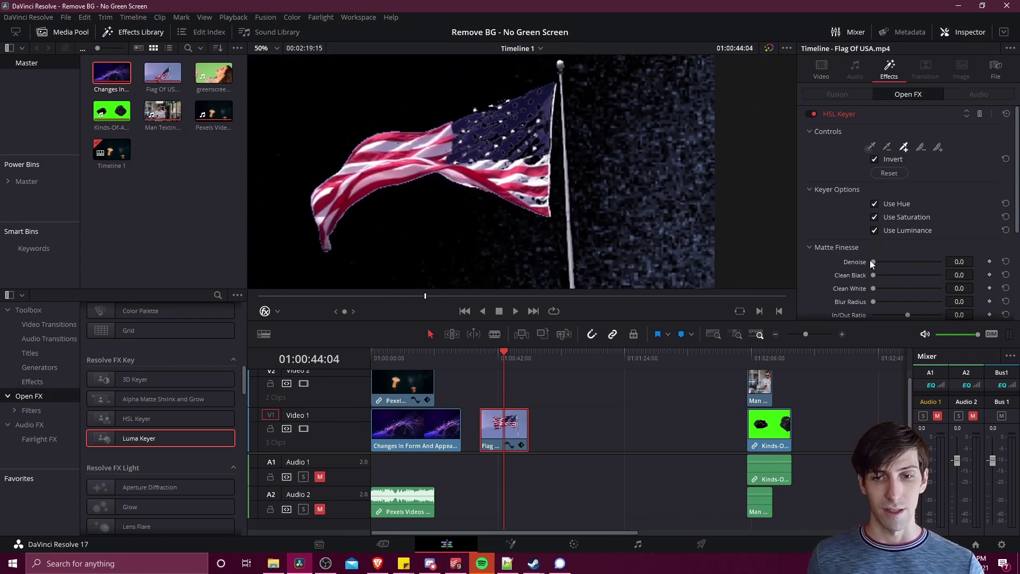
left_click_drag(871, 262, 892, 261)
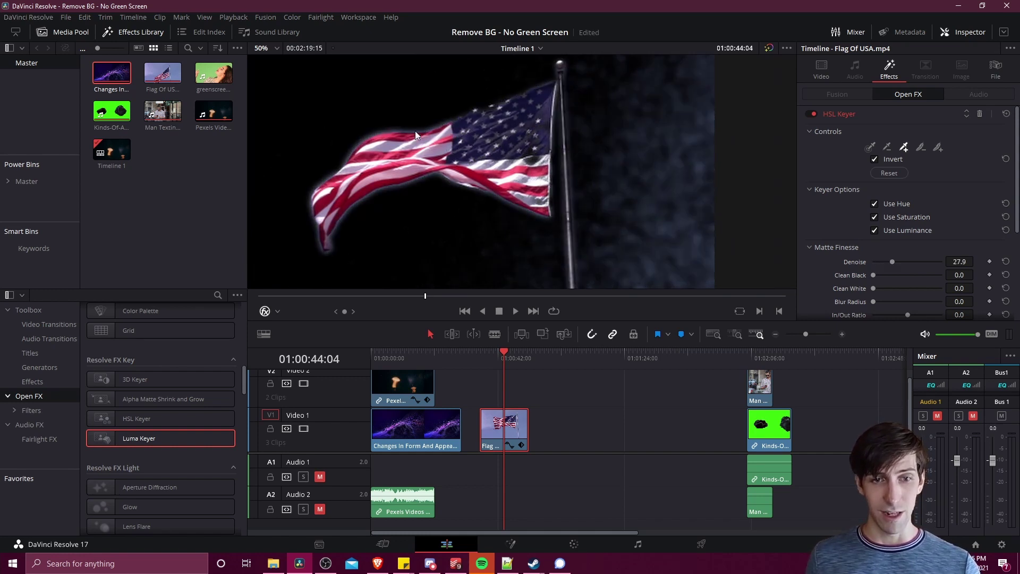
Set Clean Black to 13.2 to crush the background noise to black
scroll(455, 150, "down", 5)
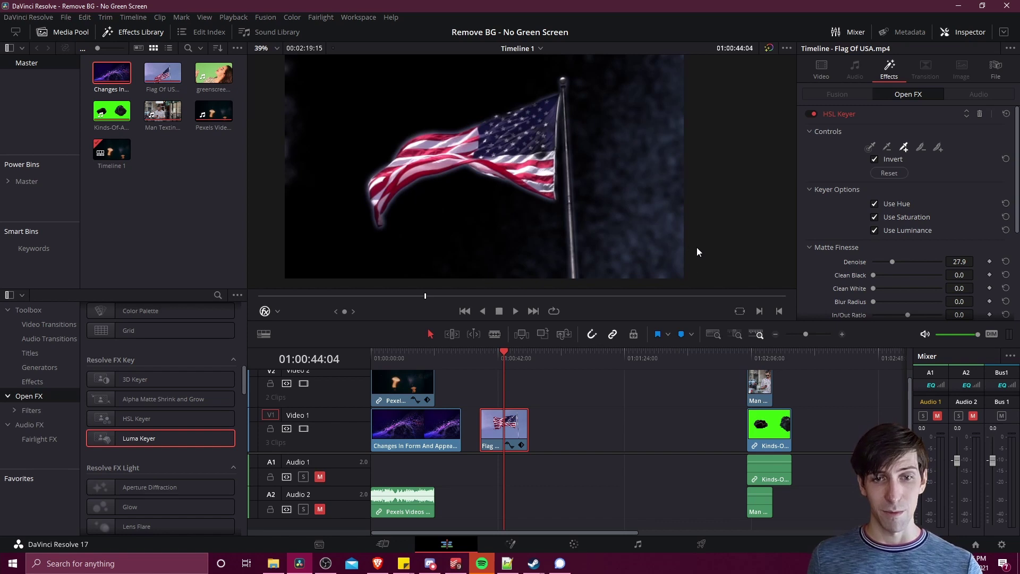
scroll(638, 205, "down", 4)
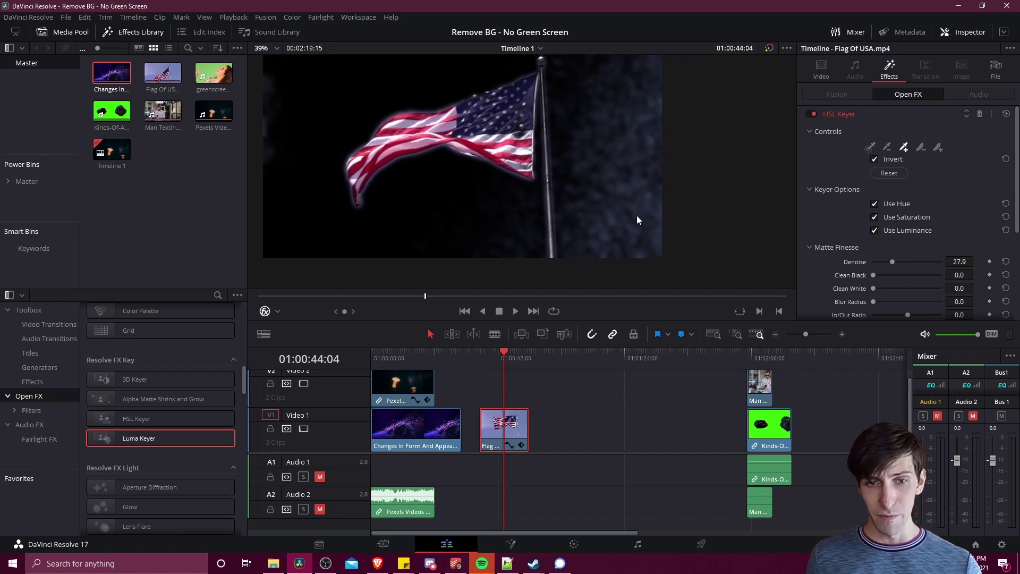
scroll(813, 244, "down", 5)
scroll(819, 245, "up", 2)
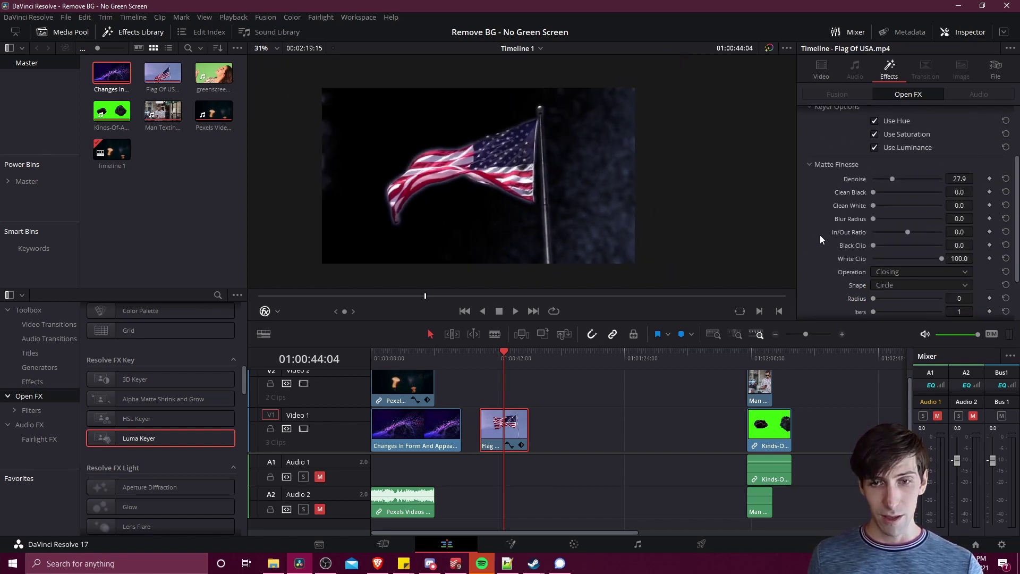
left_click_drag(873, 192, 888, 193)
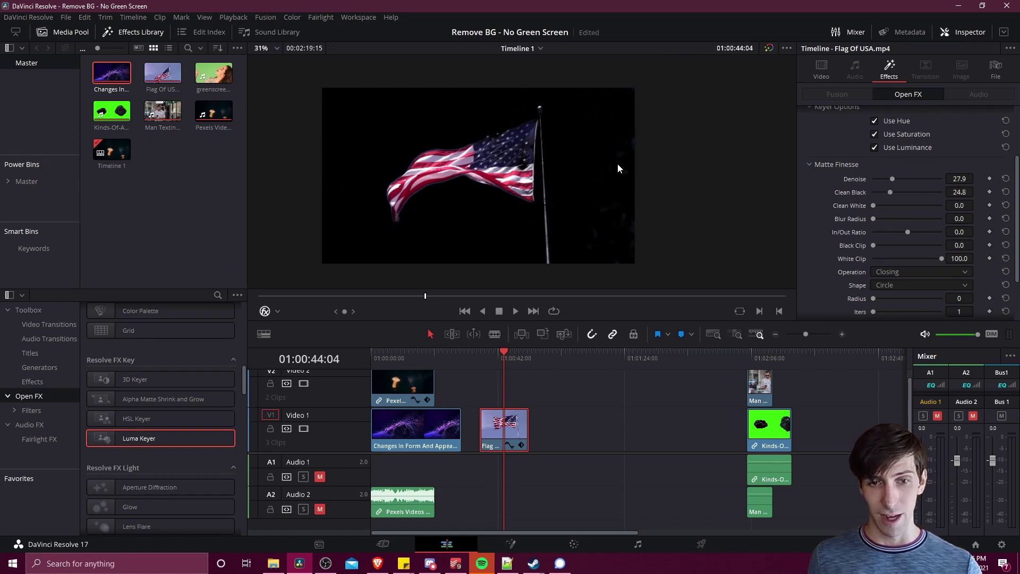
left_click_drag(893, 192, 892, 192)
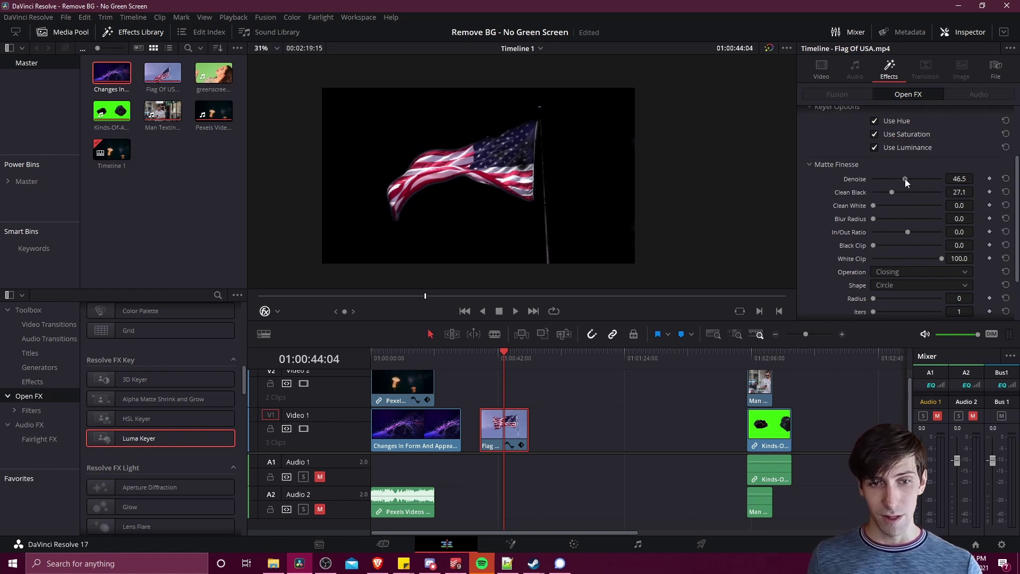
scroll(507, 127, "up", 3)
scroll(521, 134, "down", 1)
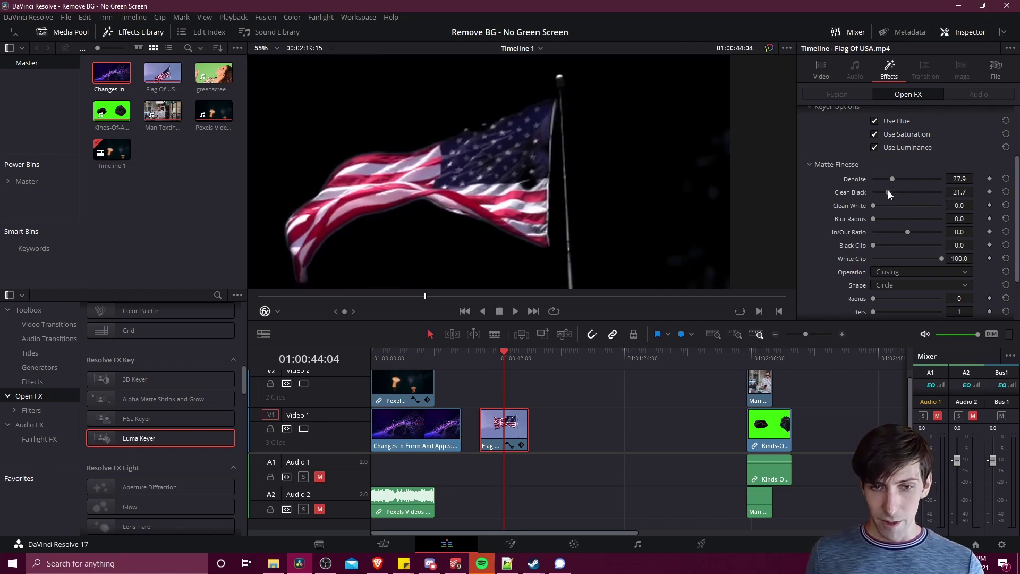
left_click_drag(887, 190, 882, 192)
Lower White Clip to 72.8 to tighten the flag matte, and try blurring the matte edges
scroll(648, 170, "down", 2)
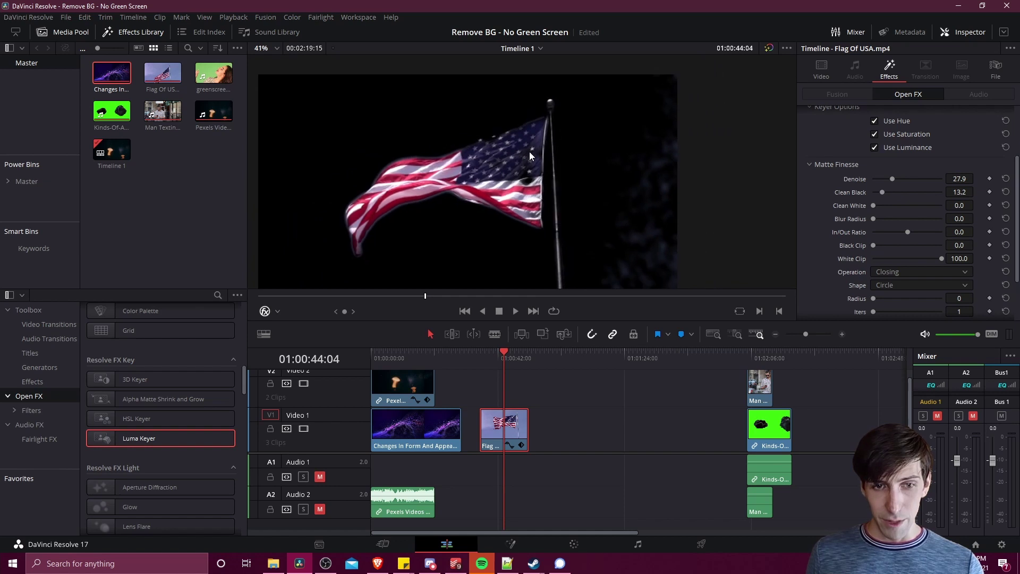
scroll(558, 157, "down", 1)
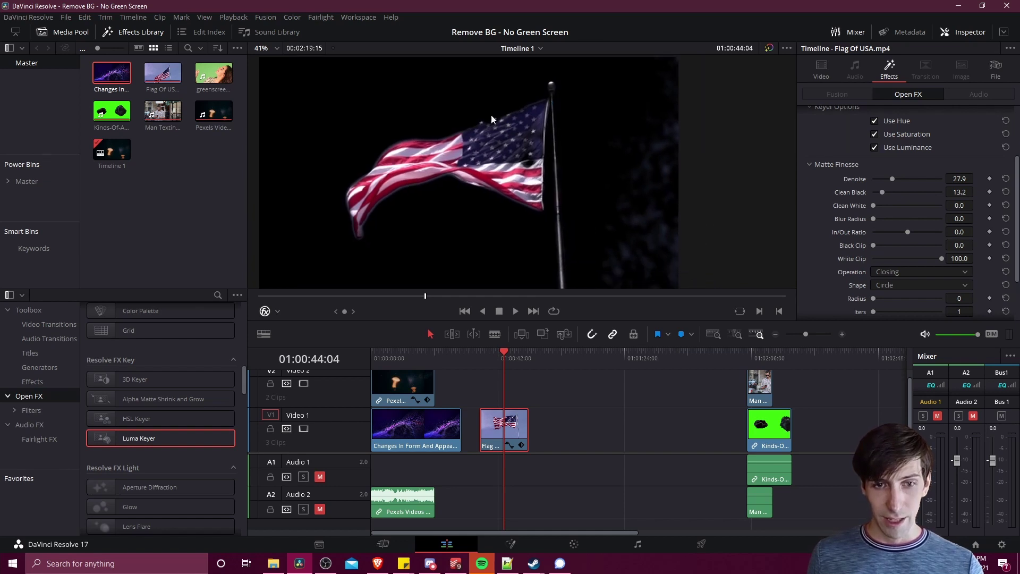
scroll(637, 176, "up", 1)
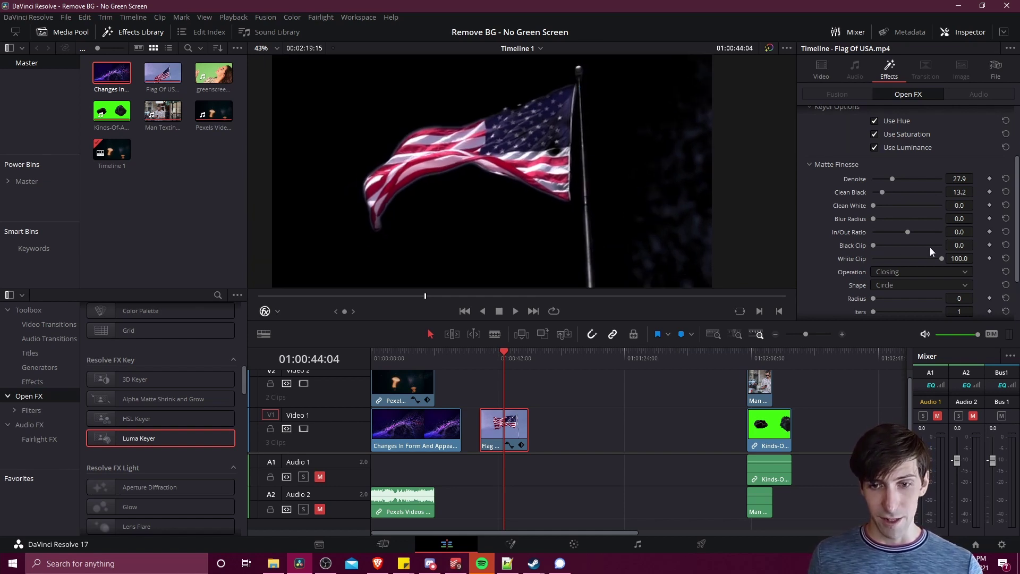
mouse_move(938, 259)
left_mouse_down()
mouse_move(910, 260)
mouse_move(921, 260)
left_mouse_up()
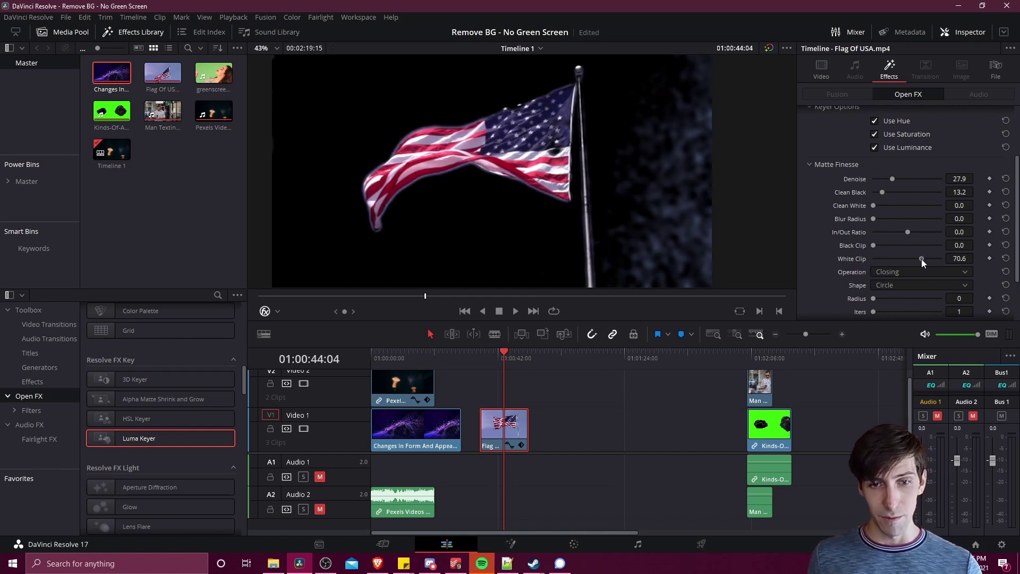
left_click_drag(892, 179, 901, 179)
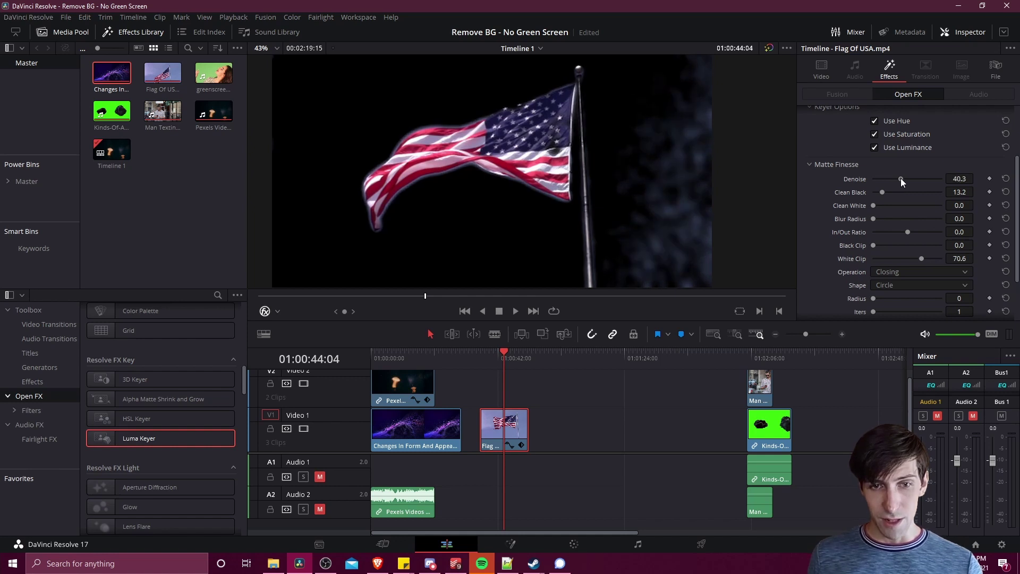
mouse_move(872, 219)
left_mouse_down()
mouse_move(888, 221)
mouse_move(869, 222)
left_mouse_up()
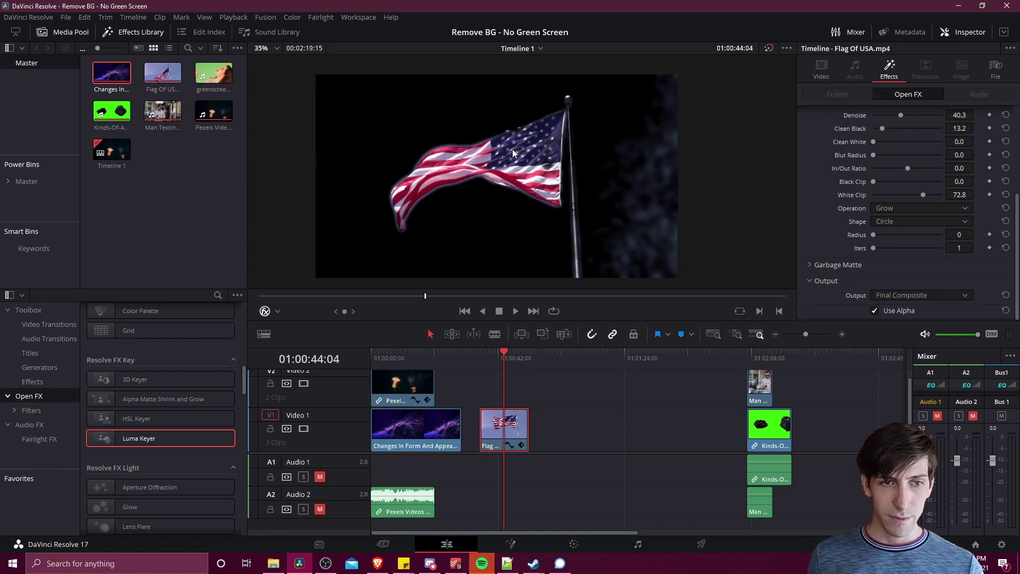
scroll(820, 149, "up", 2)
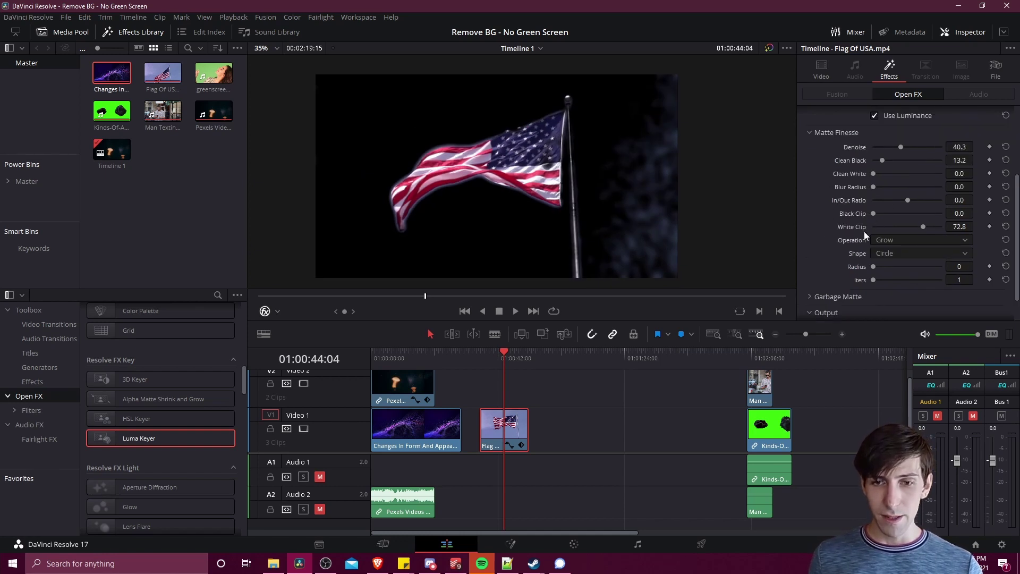
Fit the viewer to the frame and play the composite from 01:00:36:00 to check the key
left_click(262, 49)
left_click(272, 59)
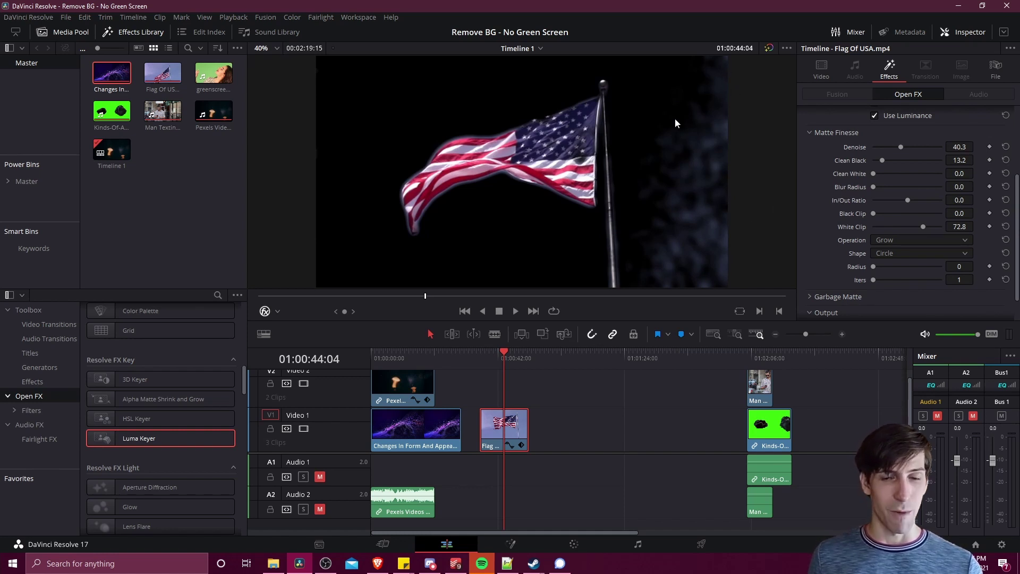
scroll(689, 200, "down", 1)
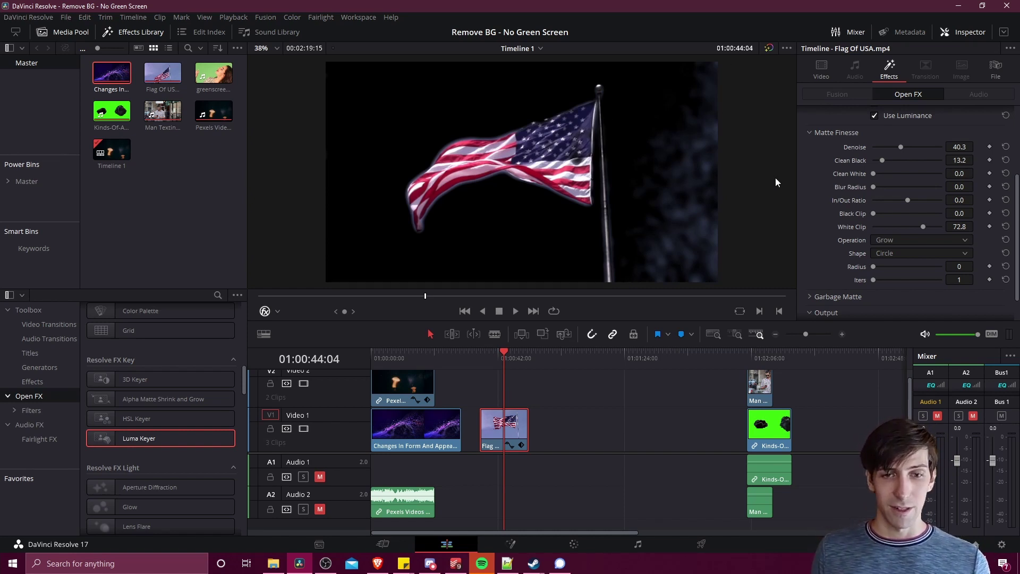
left_click(480, 357)
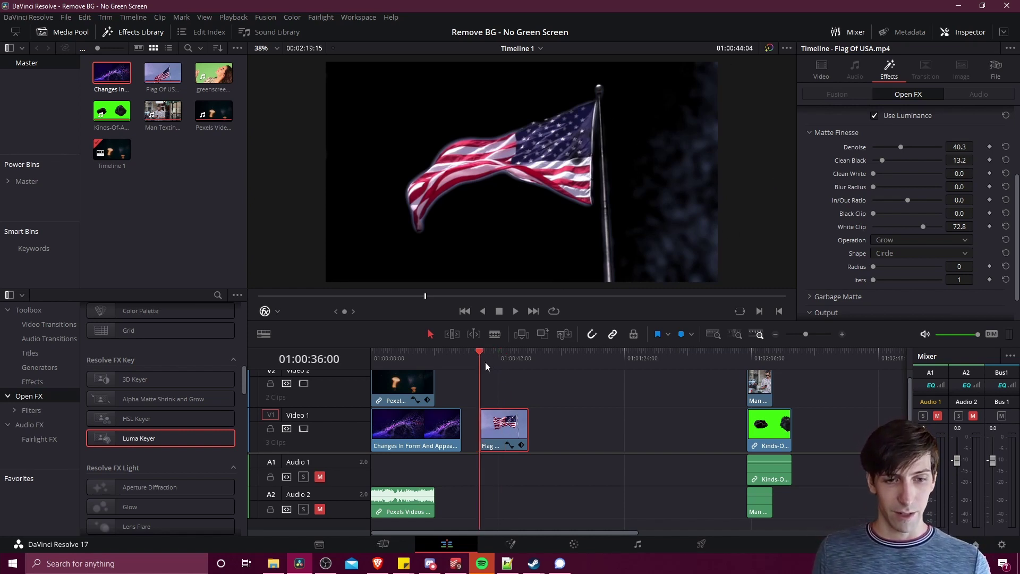
left_click(517, 311)
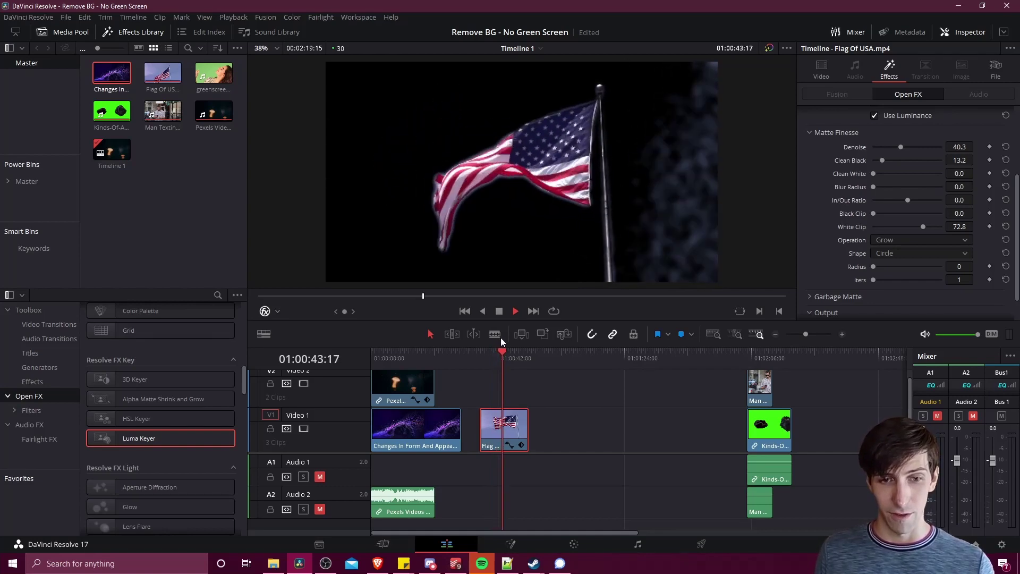
left_click(504, 310)
Crop the flag clip's right side to Crop Right 124.580 and play it back
left_click(821, 75)
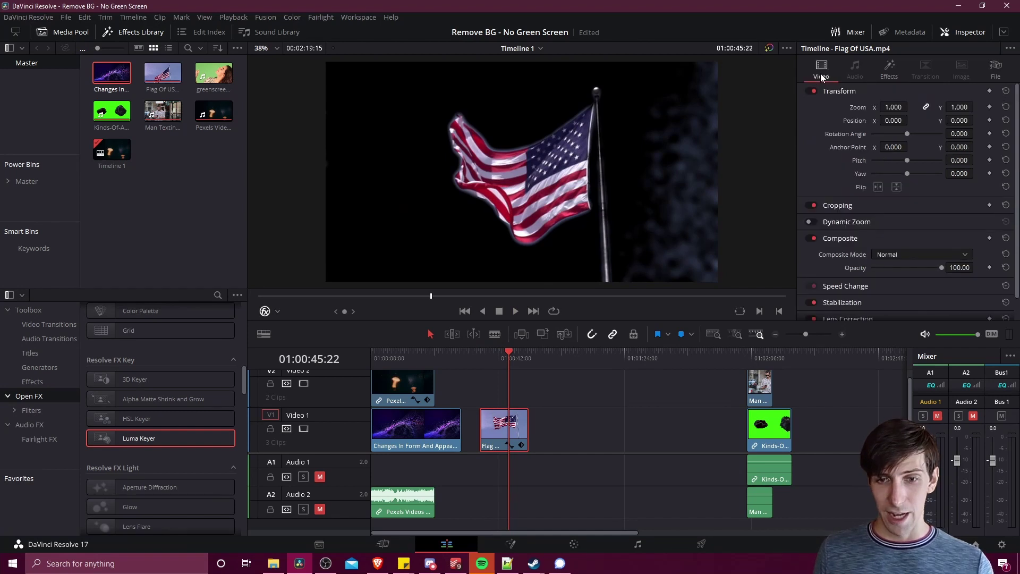
left_click(849, 205)
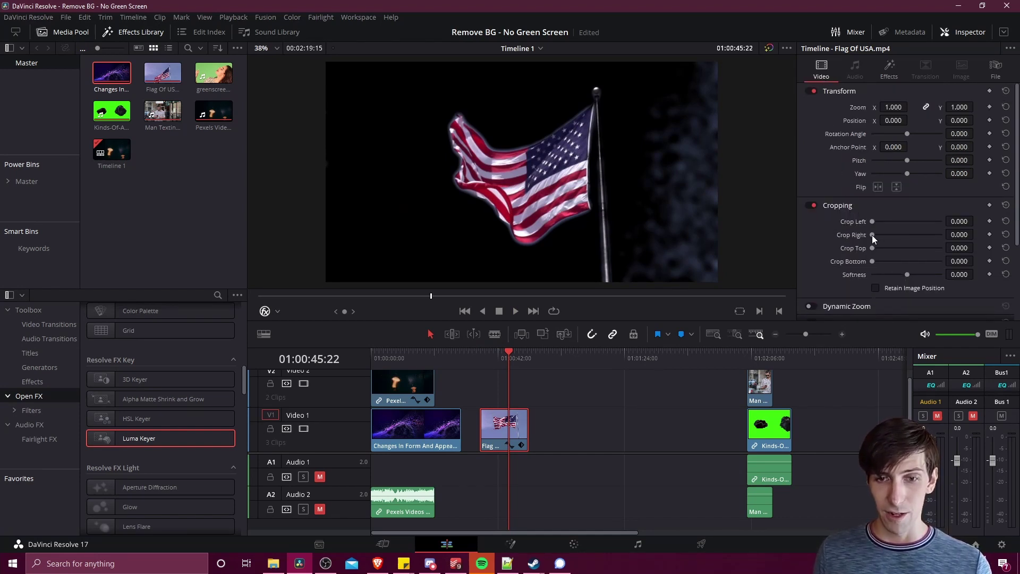
left_click_drag(872, 235, 891, 237)
left_click(484, 357)
key("space")
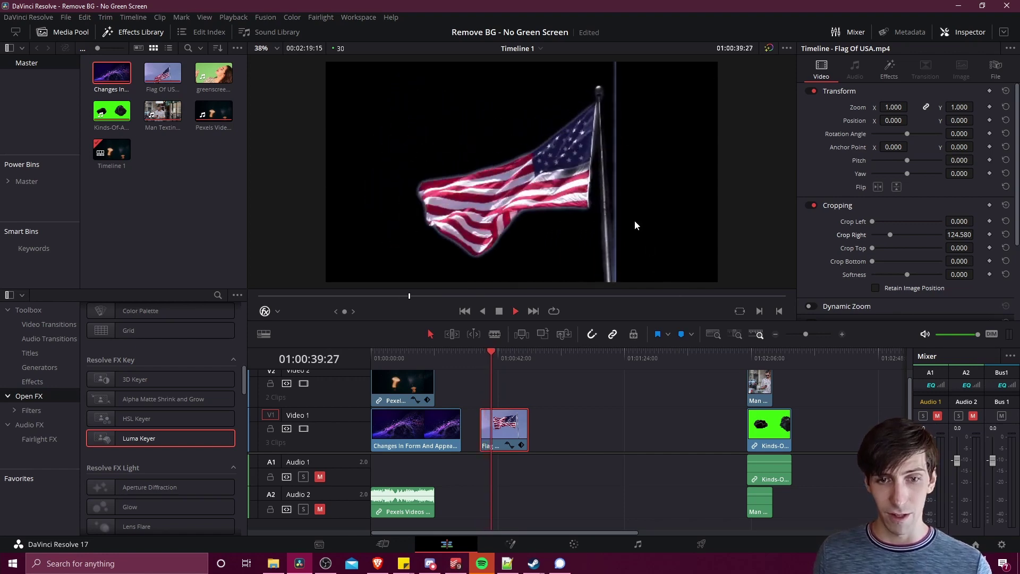
left_click(500, 313)
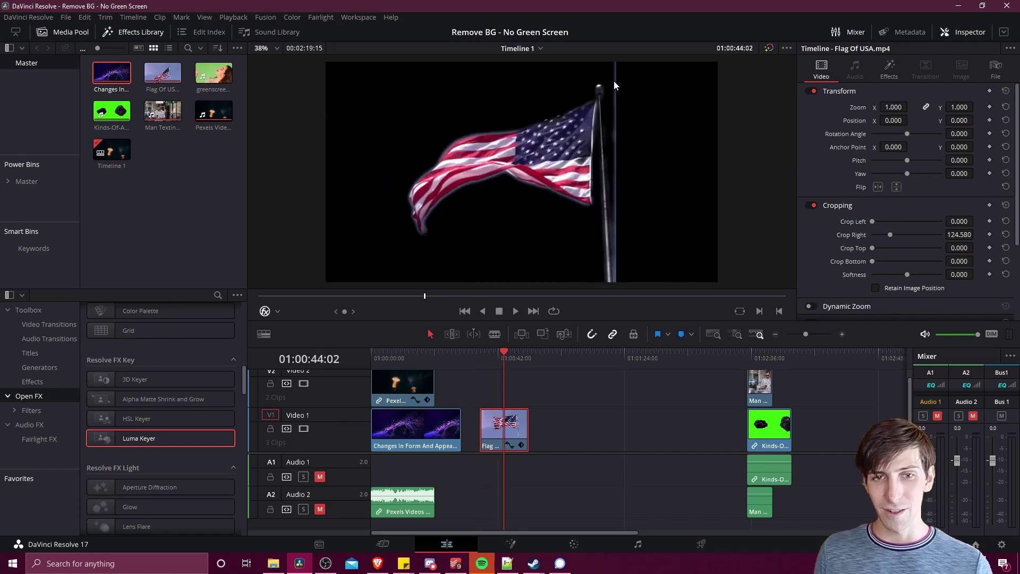
Set the crop Softness to 14.500 after undoing experiments, and play to review the edge
scroll(619, 247, "up", 3)
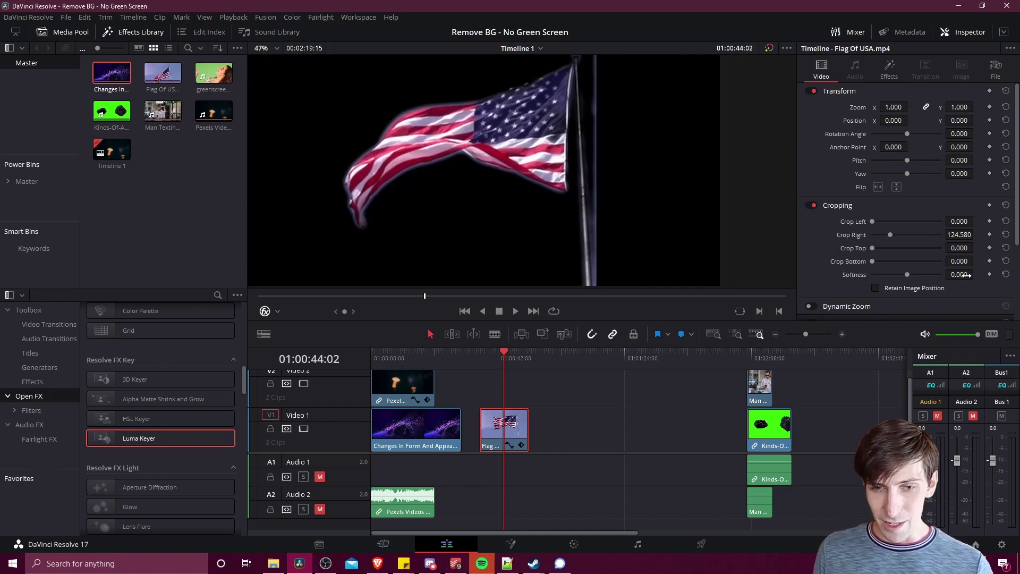
left_click_drag(959, 274, 932, 274)
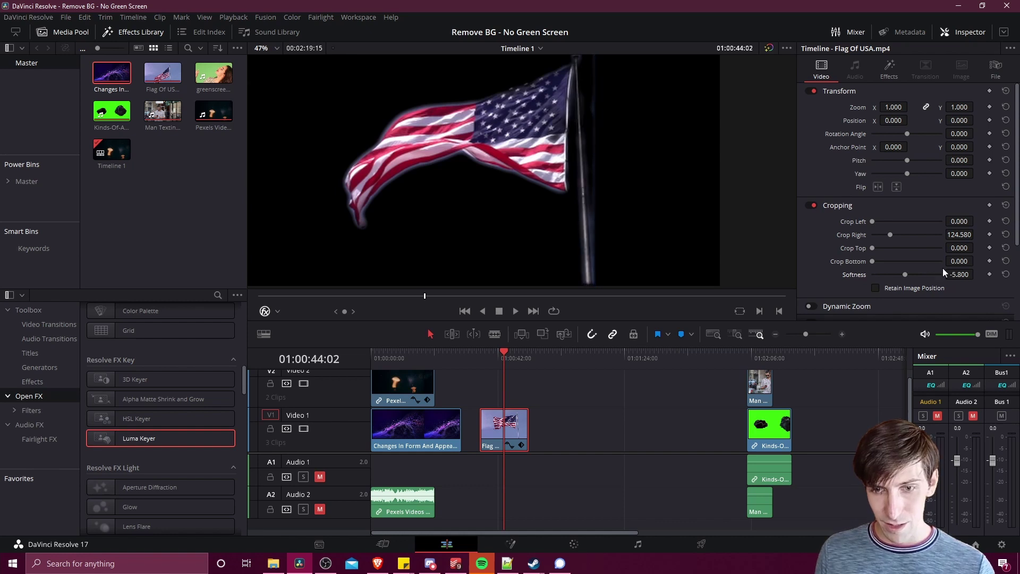
left_click_drag(890, 235, 888, 234)
scroll(611, 129, "down", 2)
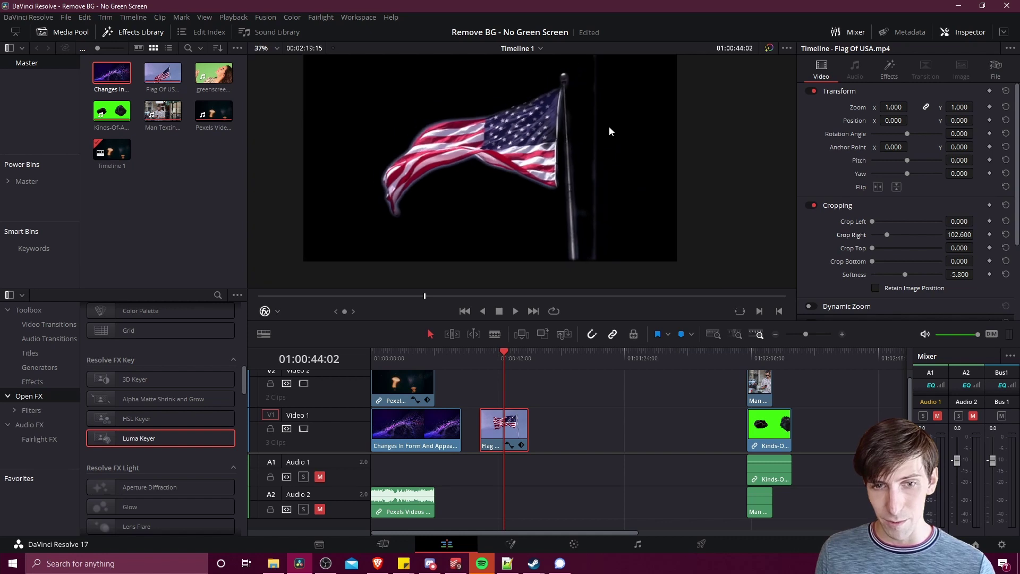
key("ctrl+z")
key("ctrl+z")
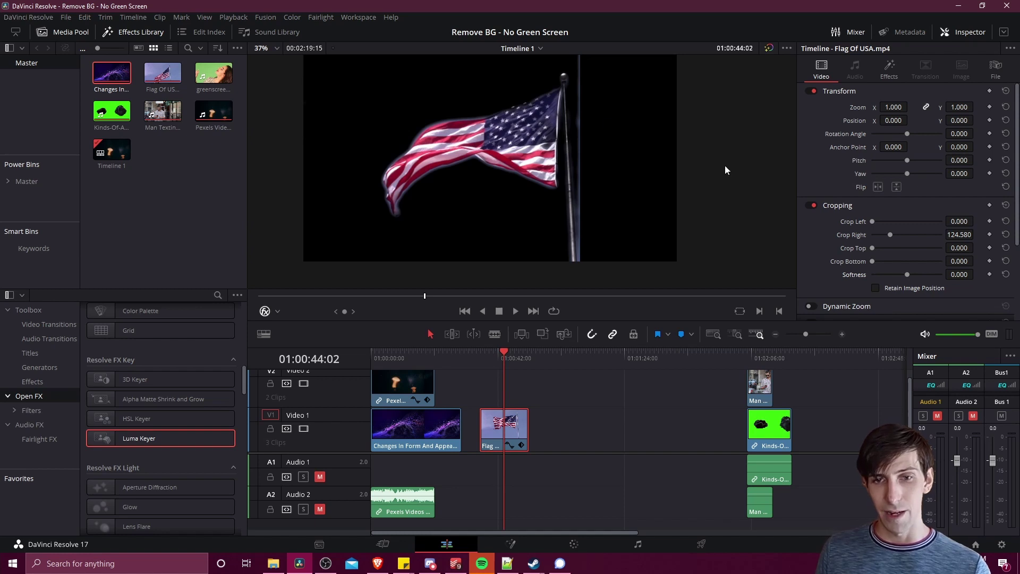
left_click_drag(910, 274, 912, 274)
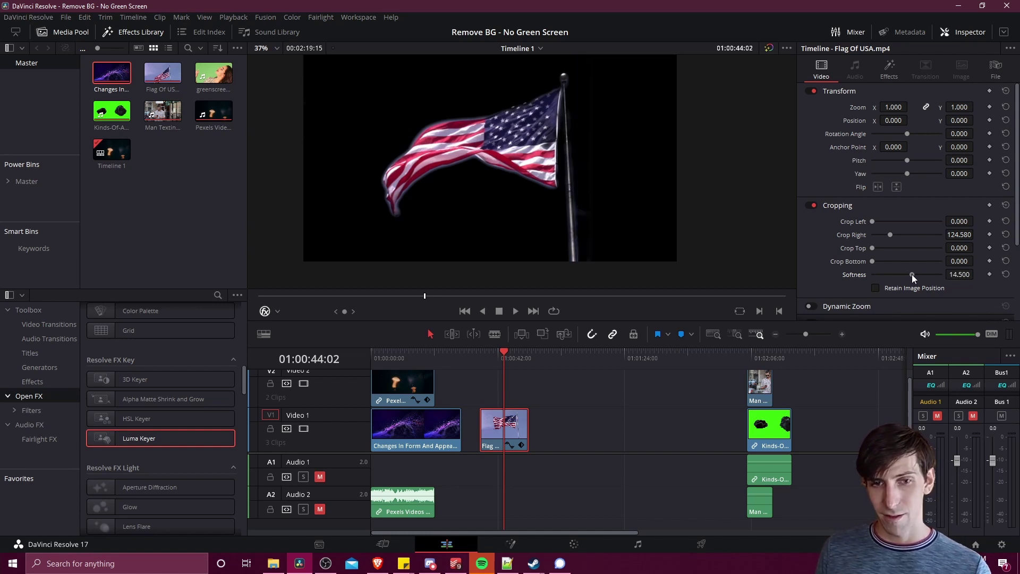
left_click(483, 355)
key("space")
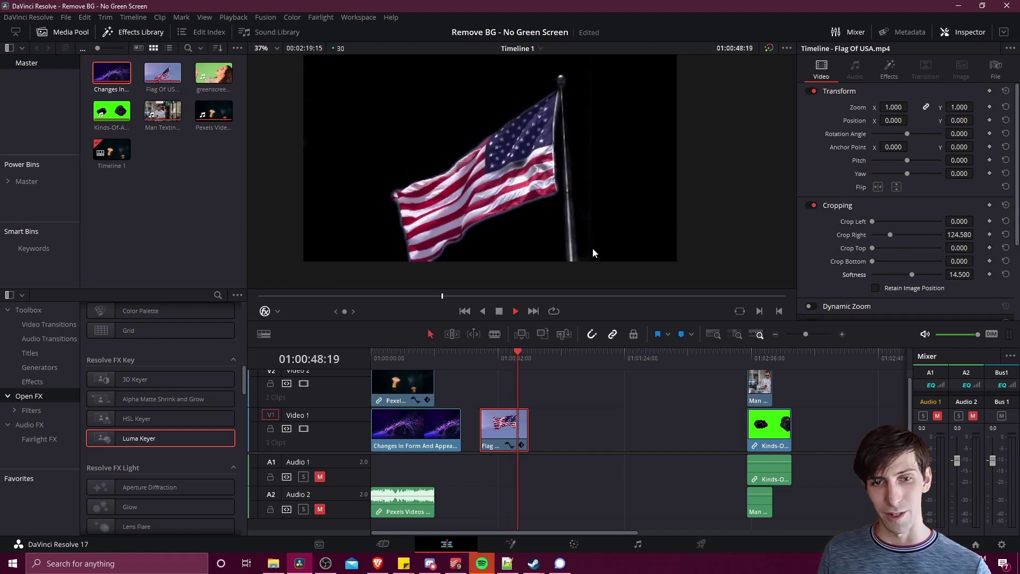
Nudge the flag key's Denoise to 41.8 and drag the flag clip from V1 onto V2
left_click(889, 68)
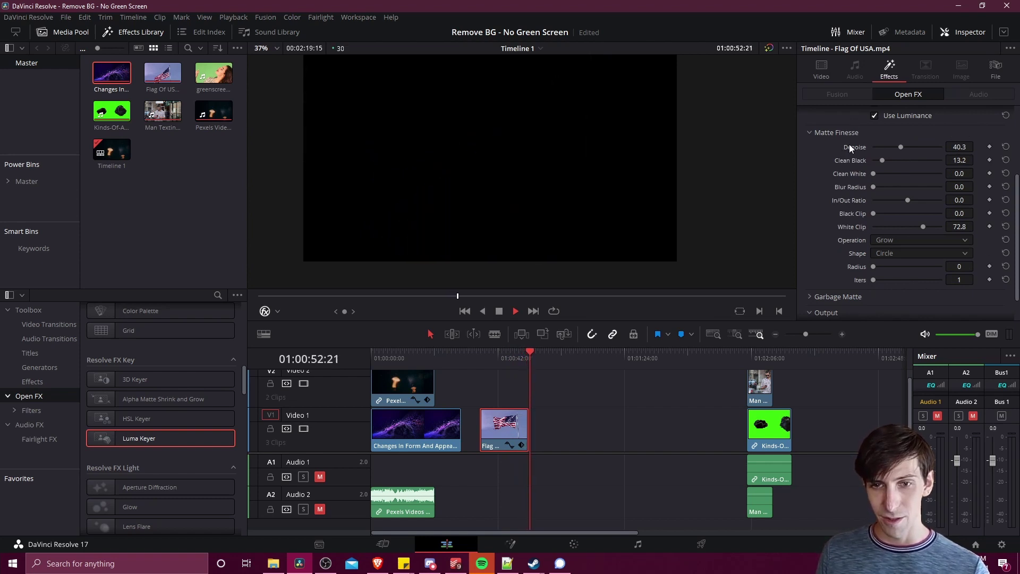
left_click(491, 359)
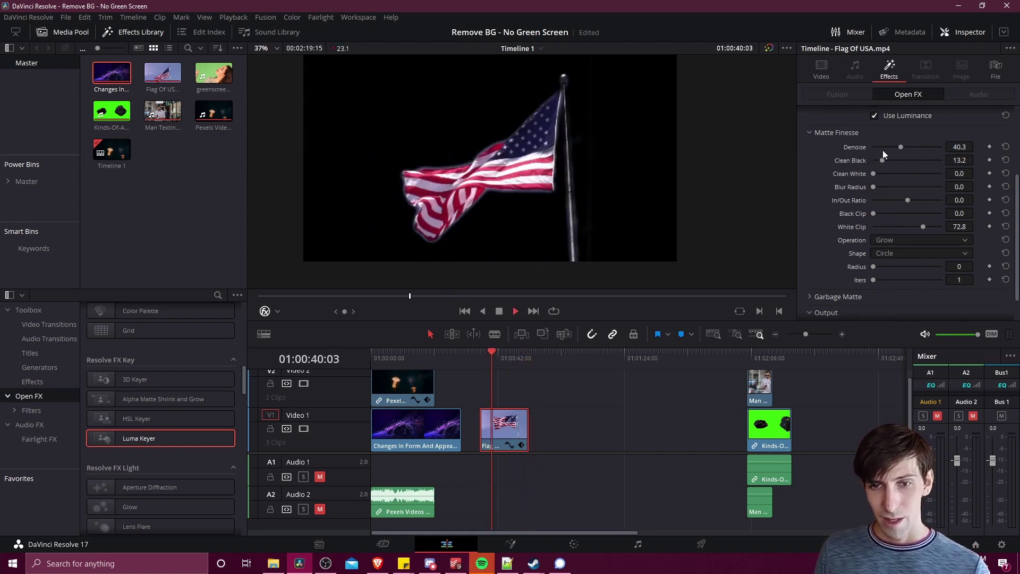
left_click_drag(900, 148, 901, 148)
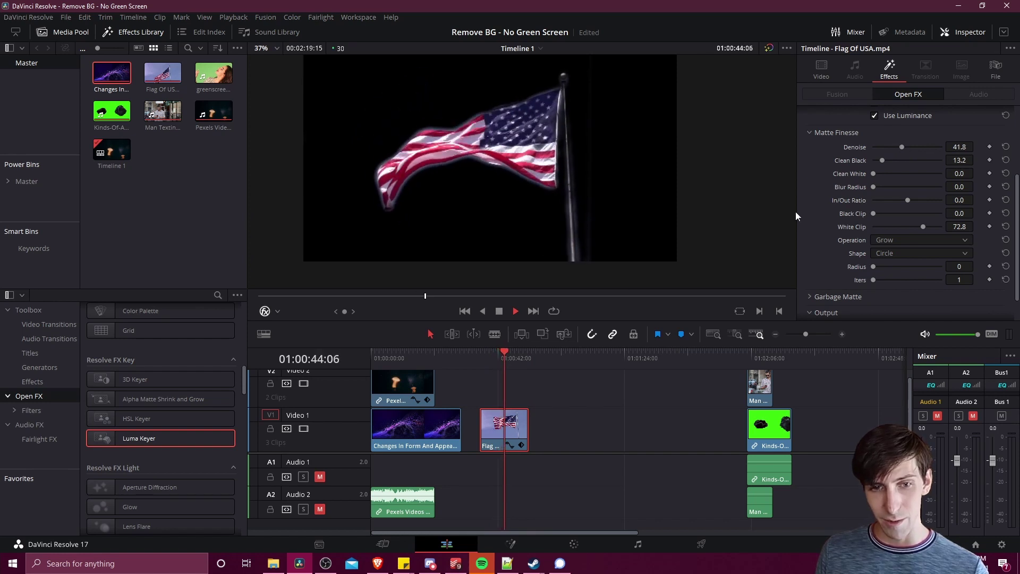
left_click(494, 315)
left_click_drag(499, 430, 502, 393)
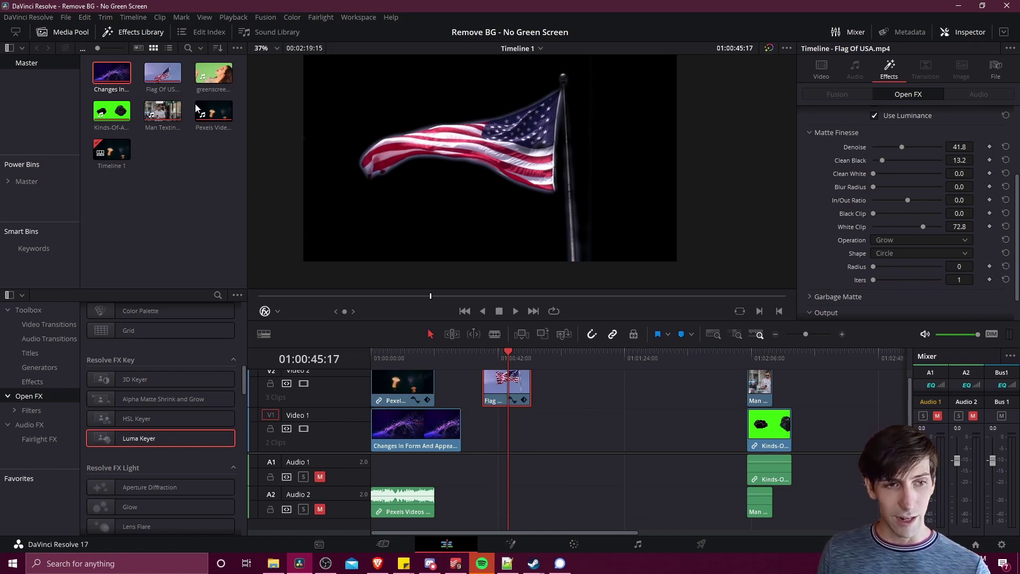
Place the 'Changes In Form' particle clip on V1 under the flag and play the composite back
left_click_drag(99, 74, 488, 431)
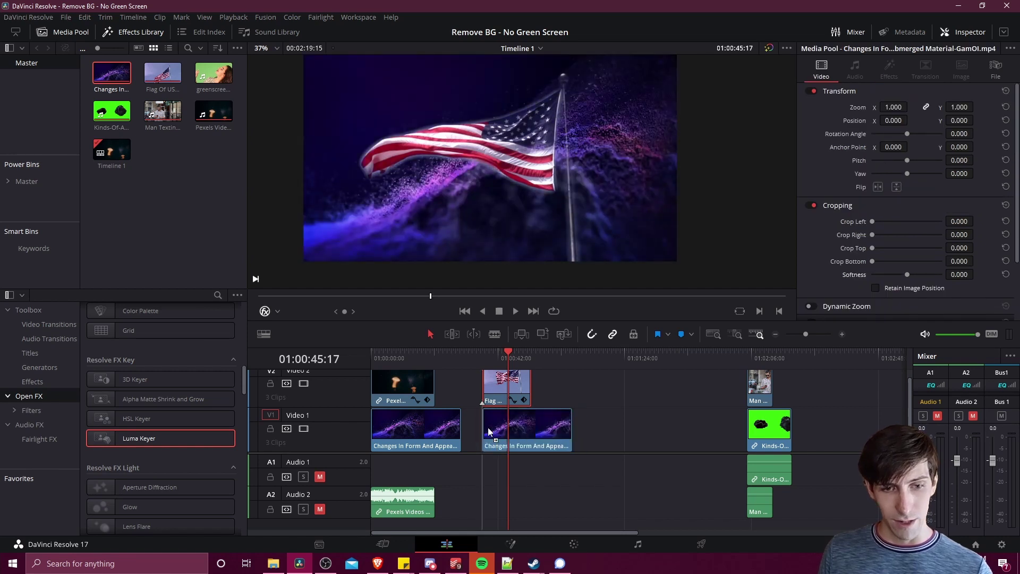
left_click(487, 356)
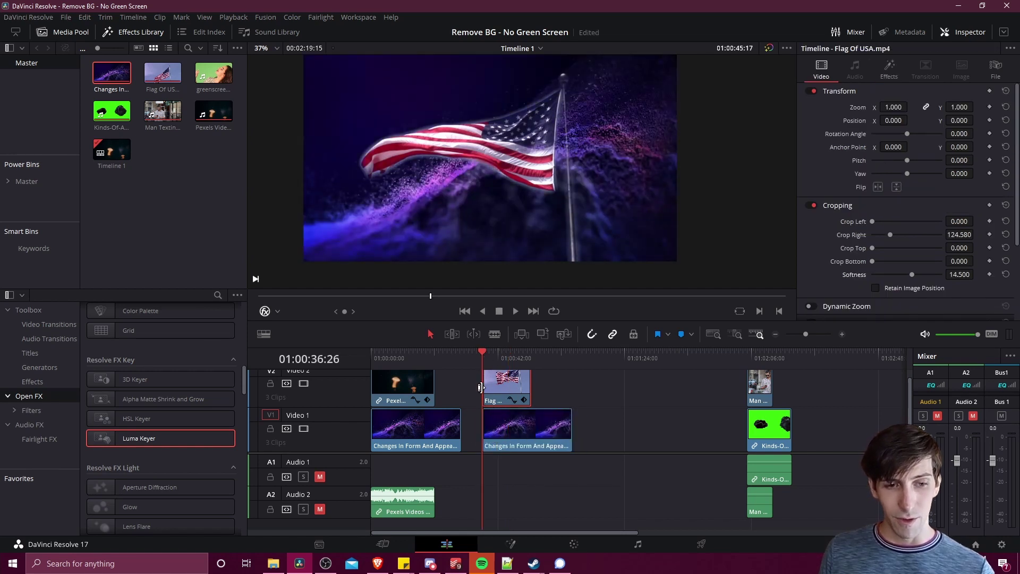
scroll(516, 392, "up", 1)
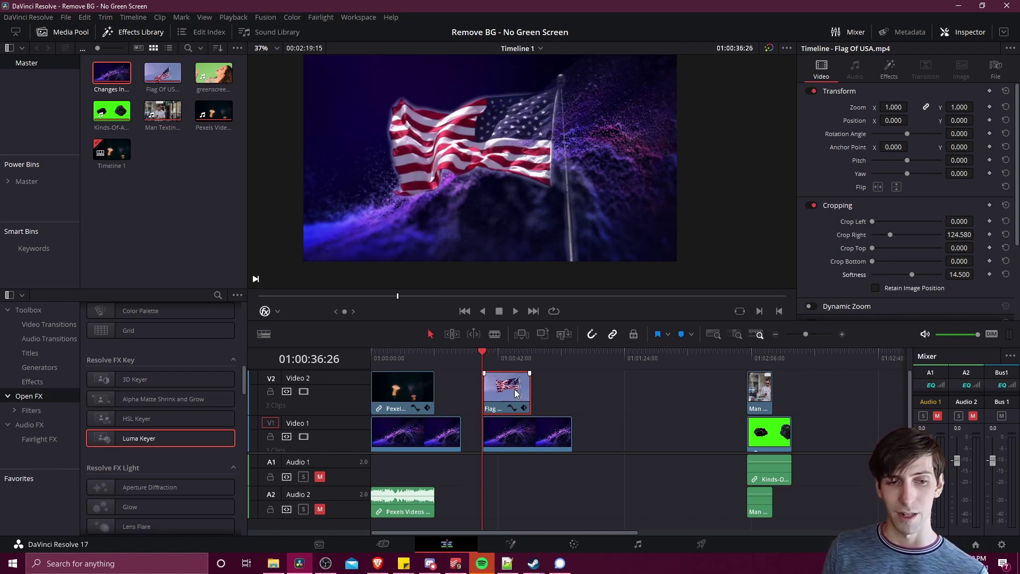
scroll(531, 384, "down", 1)
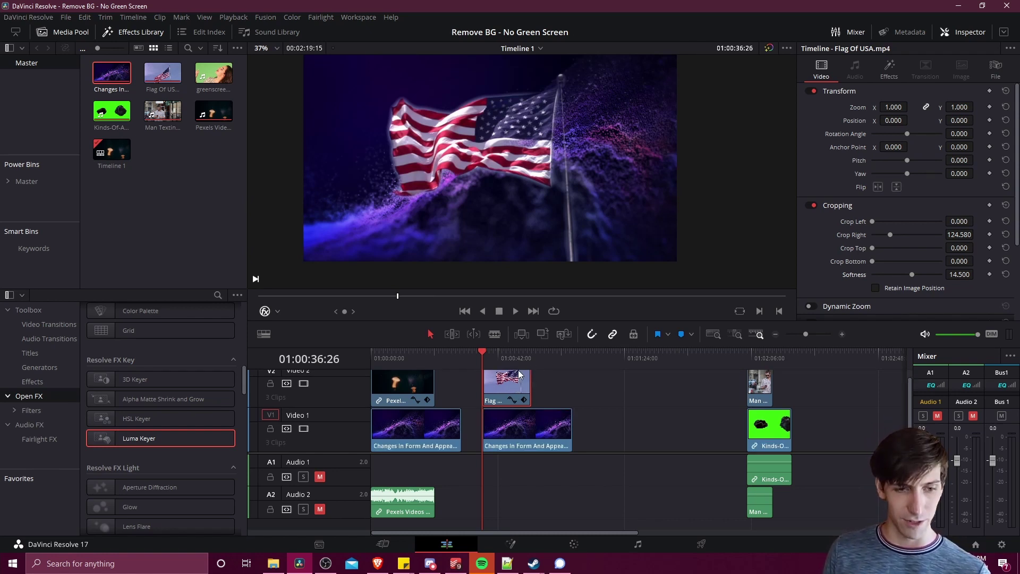
left_click(516, 312)
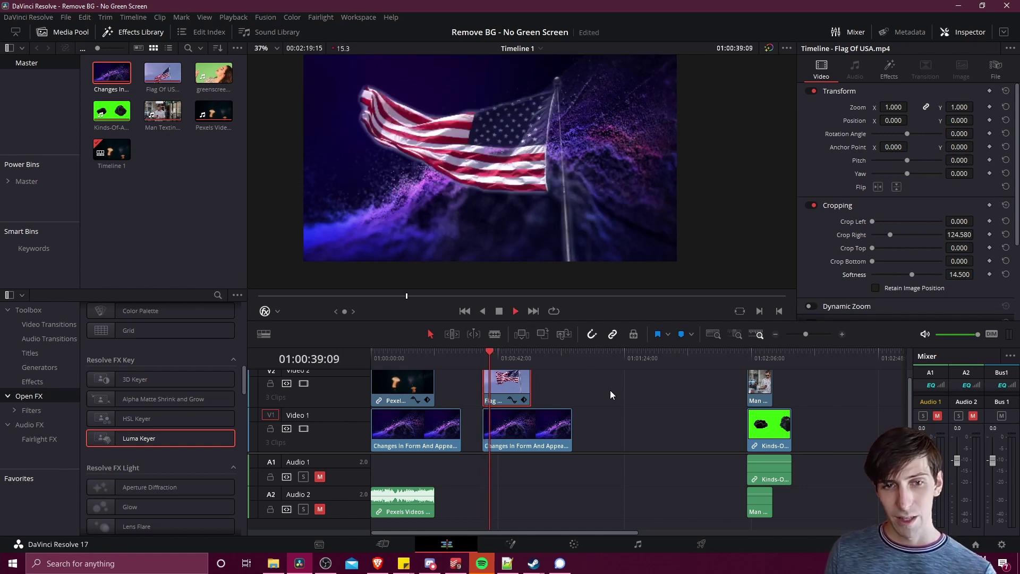
left_click(499, 311)
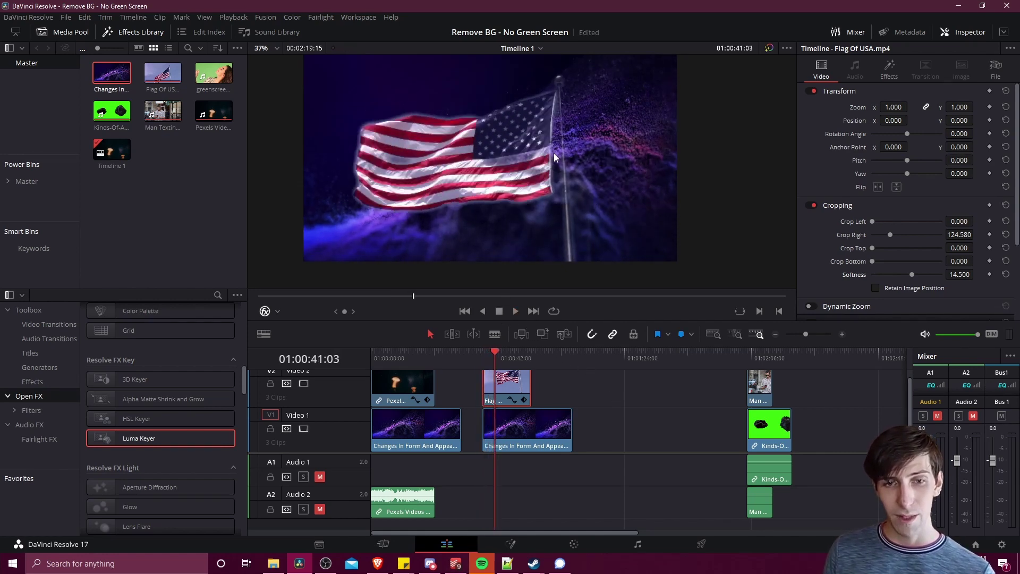
scroll(593, 240, "up", 2)
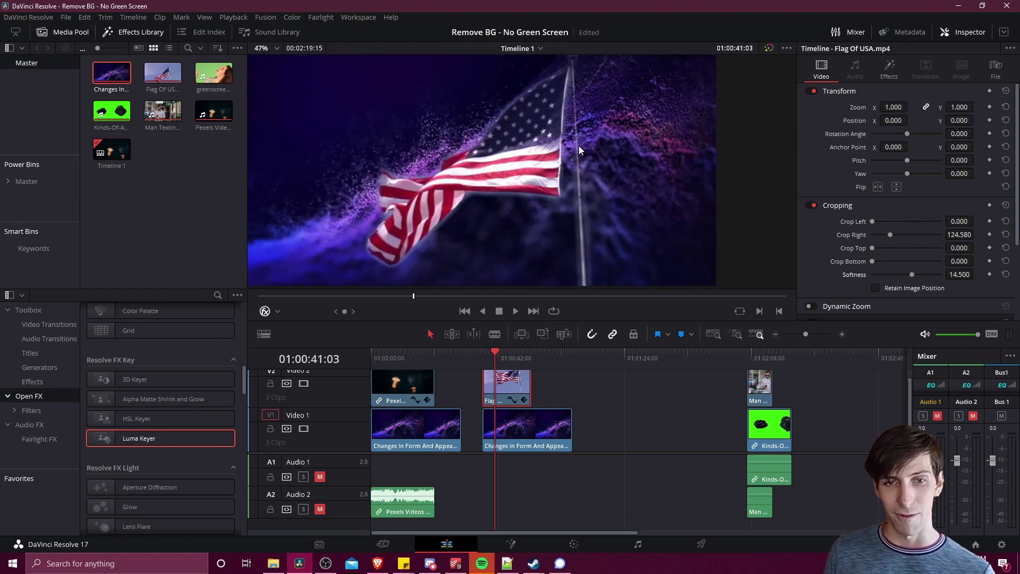
Expand the HSL Keyer's Matte Finesse and raise Clean White to 17.9
left_click(890, 65)
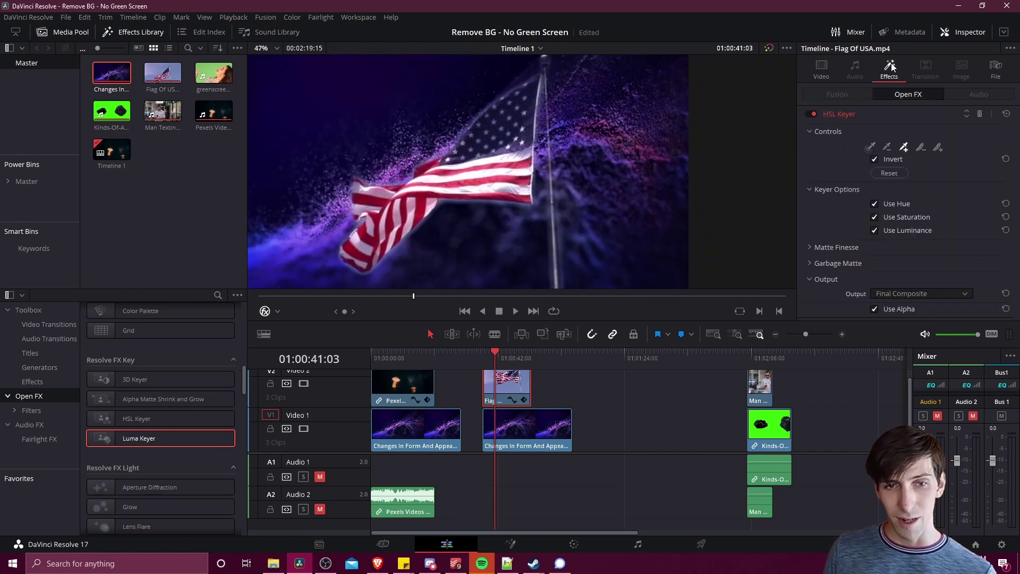
left_click(840, 247)
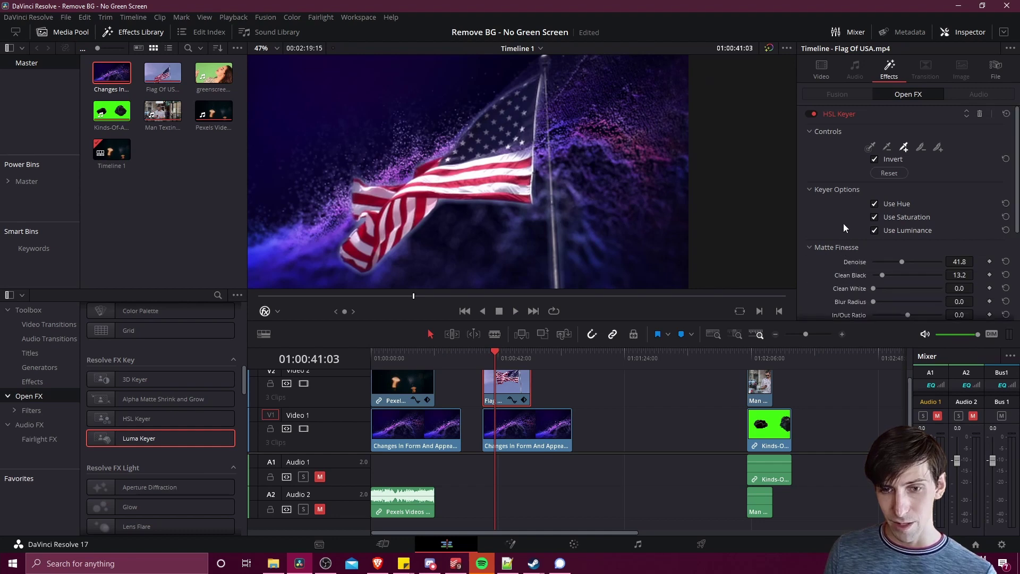
scroll(843, 223, "down", 4)
scroll(875, 202, "up", 1)
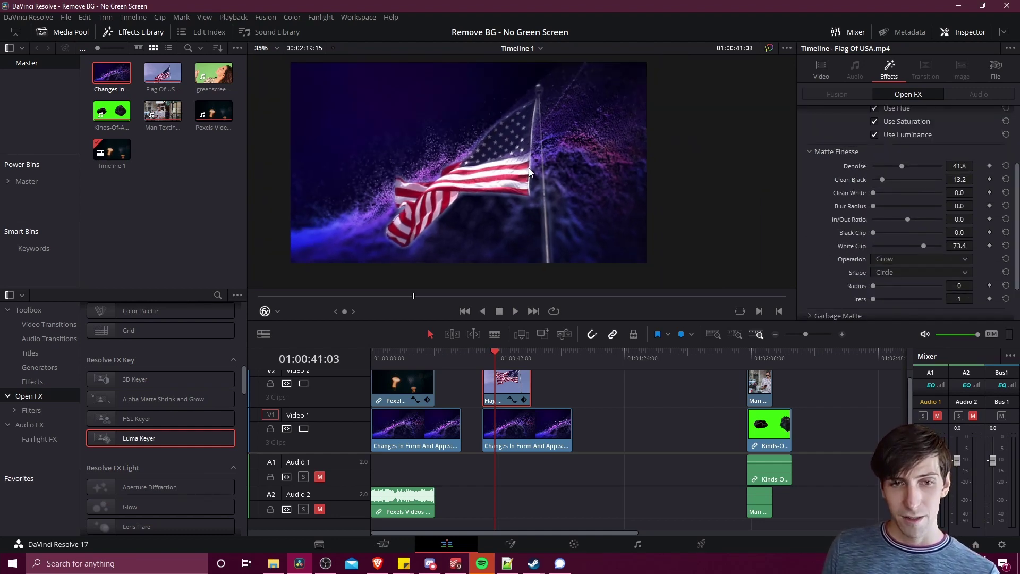
scroll(530, 172, "up", 3)
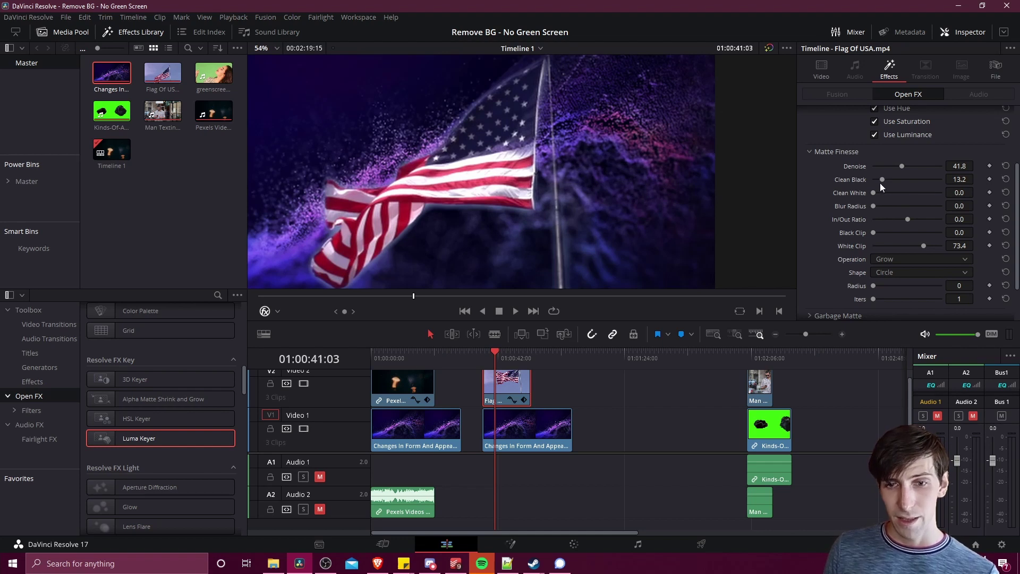
mouse_move(874, 194)
left_mouse_down()
mouse_move(897, 195)
mouse_move(885, 193)
left_mouse_up()
Lower Denoise to 25.6 to recover the flag's edge detail
scroll(549, 149, "down", 2)
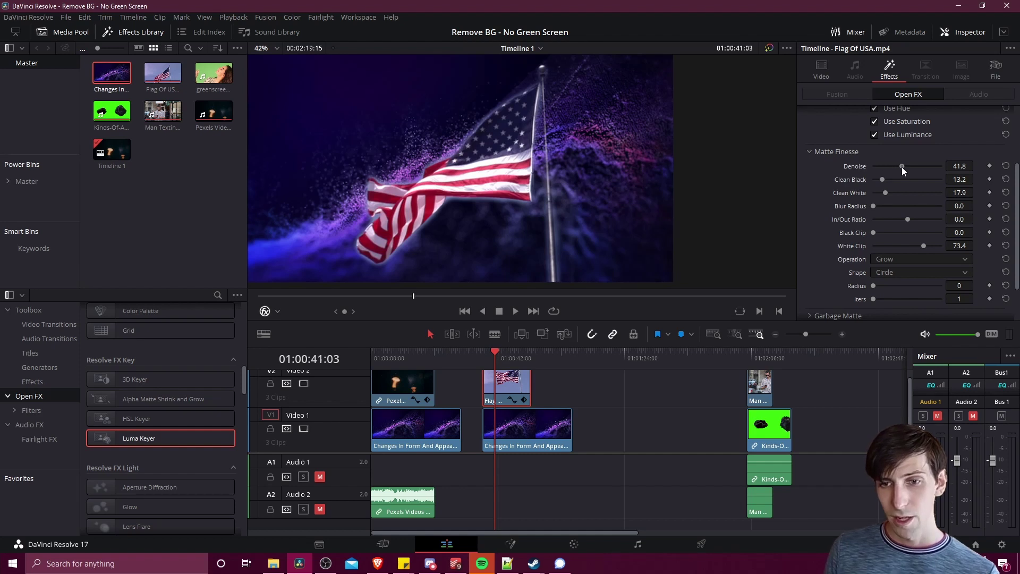
left_click_drag(901, 167, 891, 167)
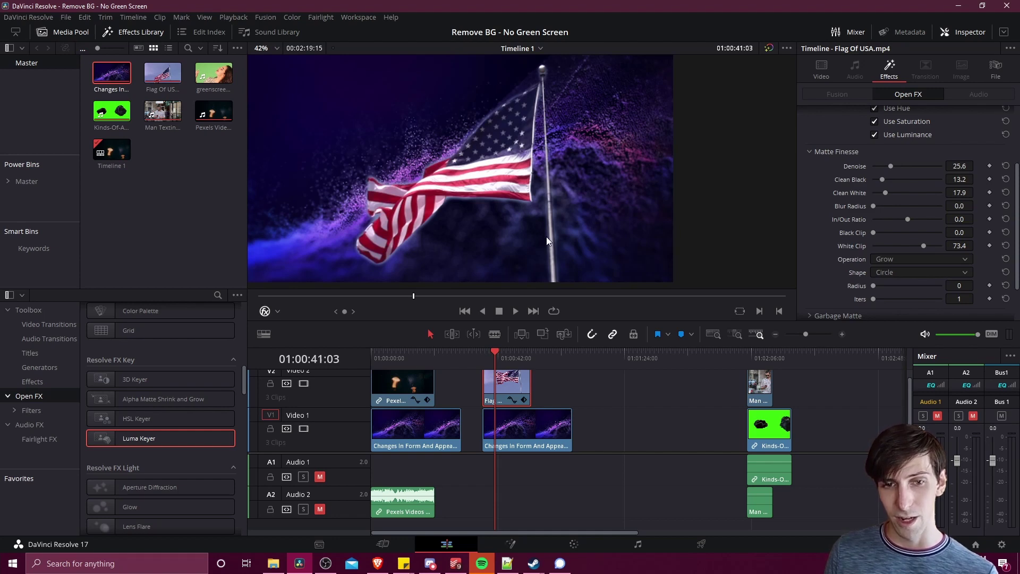
scroll(542, 159, "up", 4)
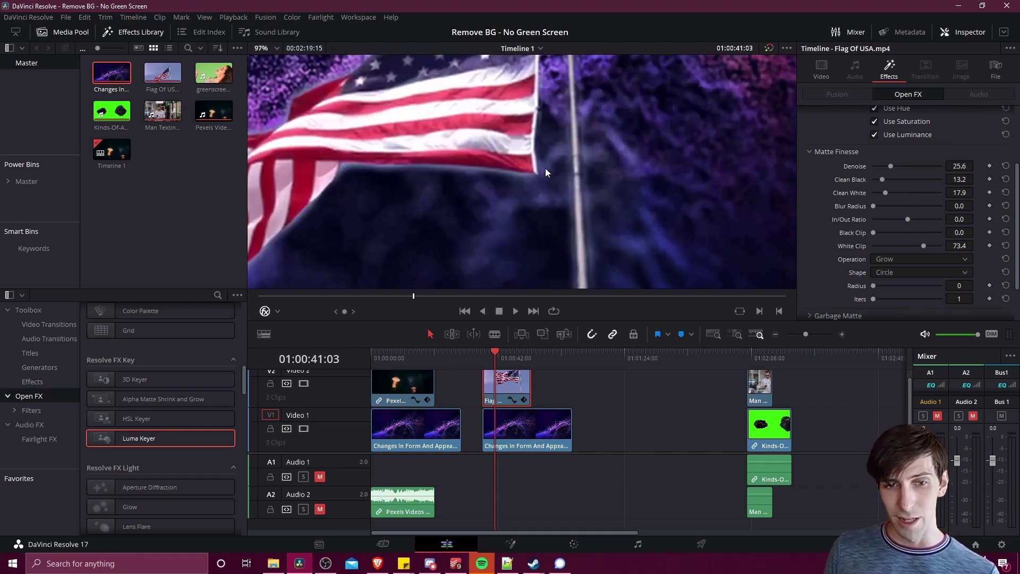
scroll(457, 186, "up", 2)
scroll(527, 186, "down", 3)
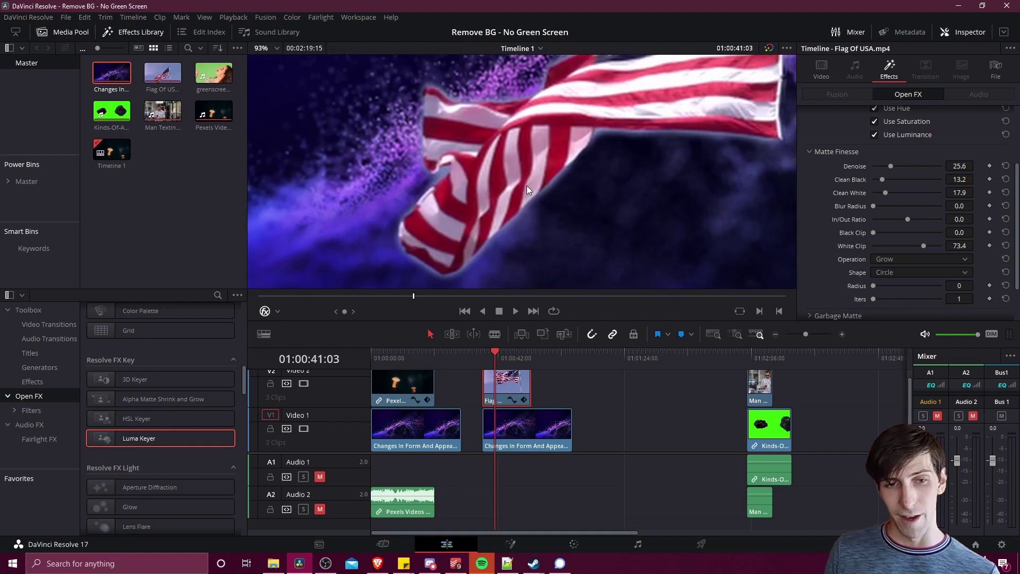
scroll(553, 186, "down", 2)
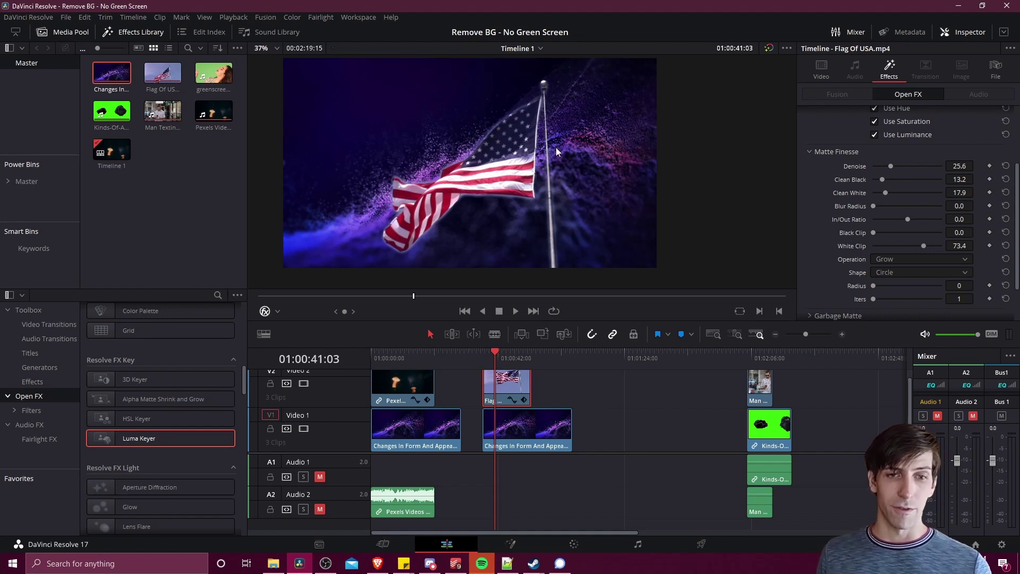
left_click(773, 354)
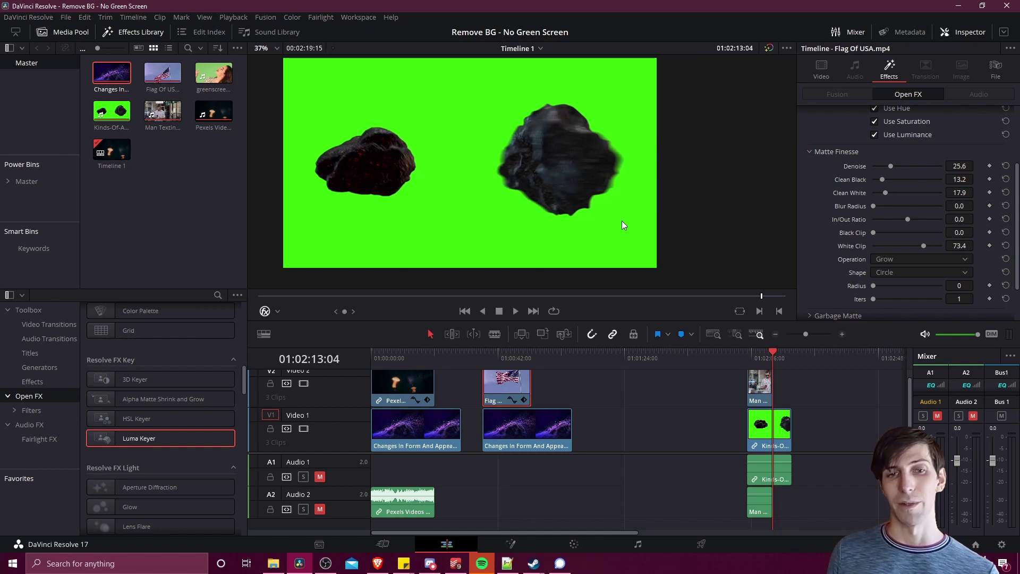
left_click(510, 356)
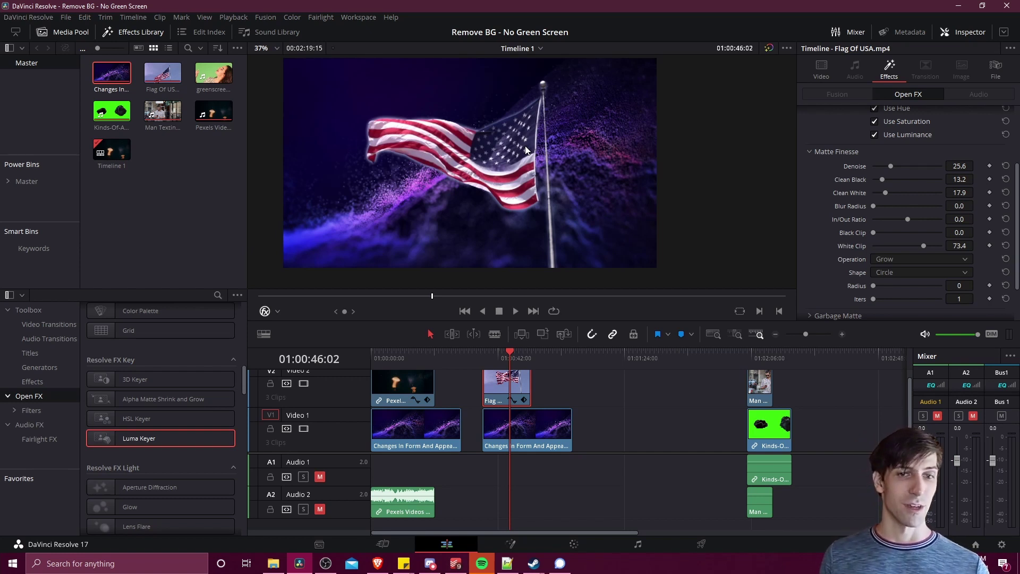
scroll(547, 138, "up", 2)
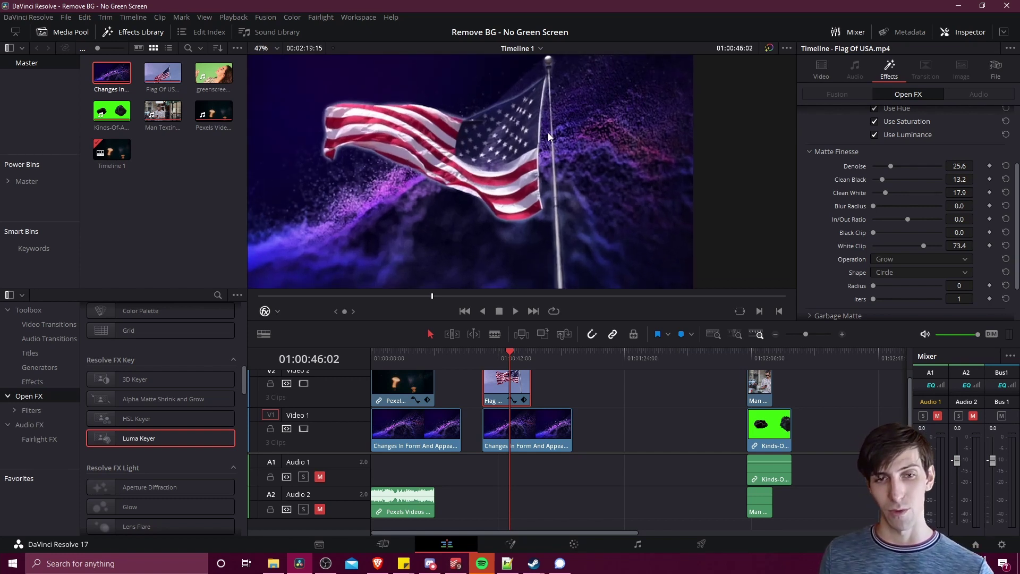
left_click_drag(579, 141, 587, 157)
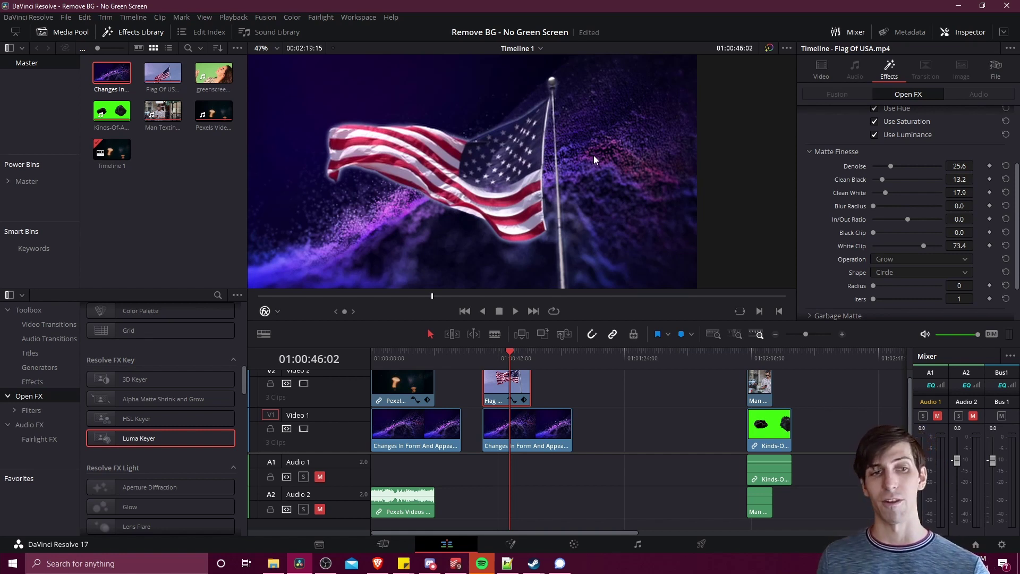
scroll(601, 153, "up", 1)
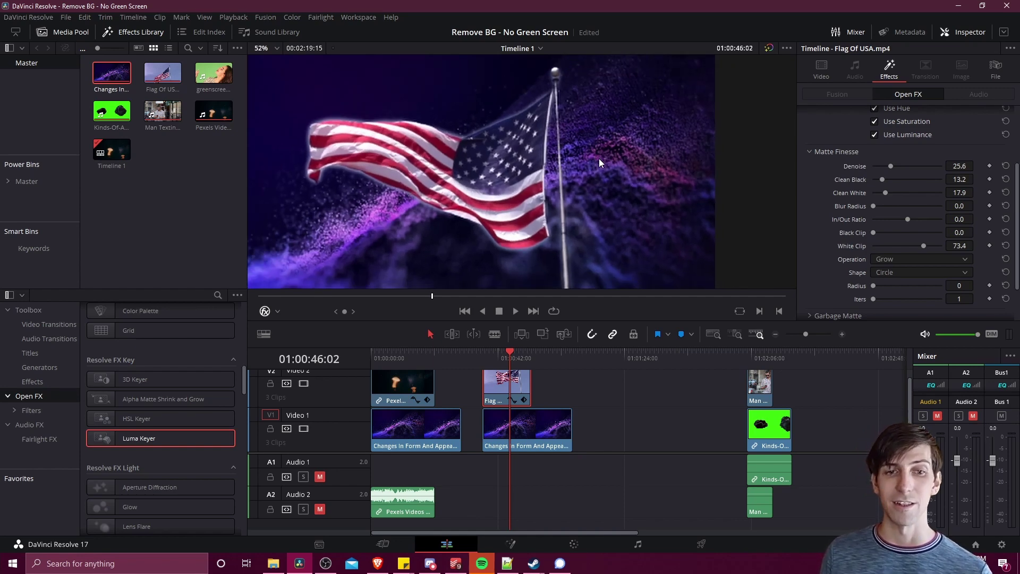
scroll(598, 159, "down", 1)
left_click(496, 356)
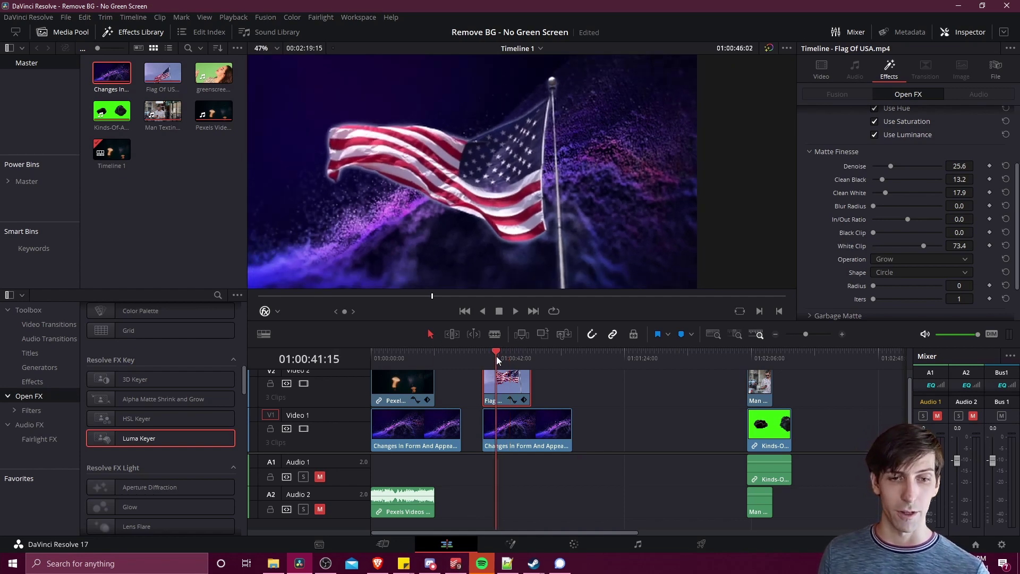
left_click(515, 312)
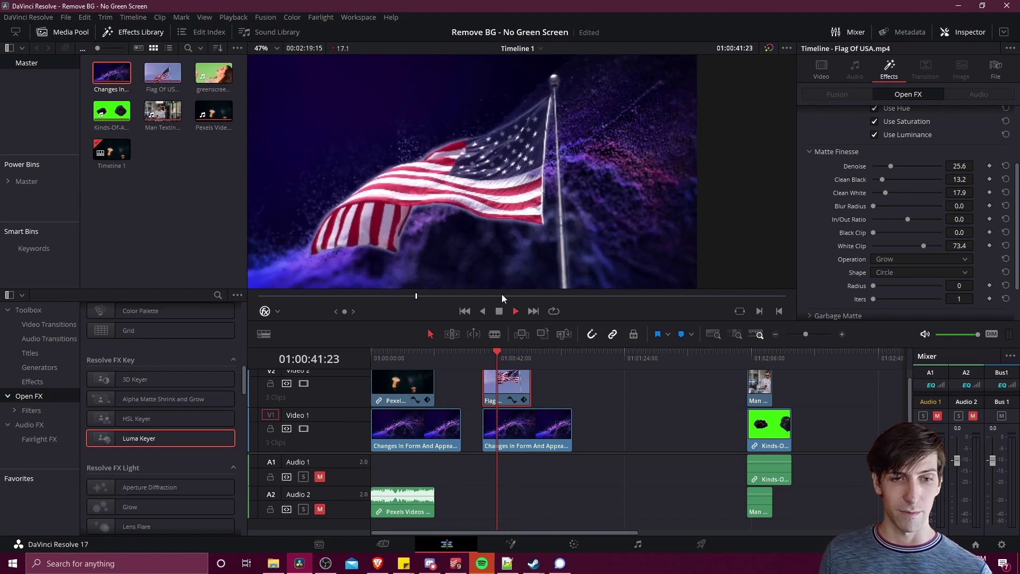
scroll(518, 170, "down", 1)
scroll(518, 170, "down", 2)
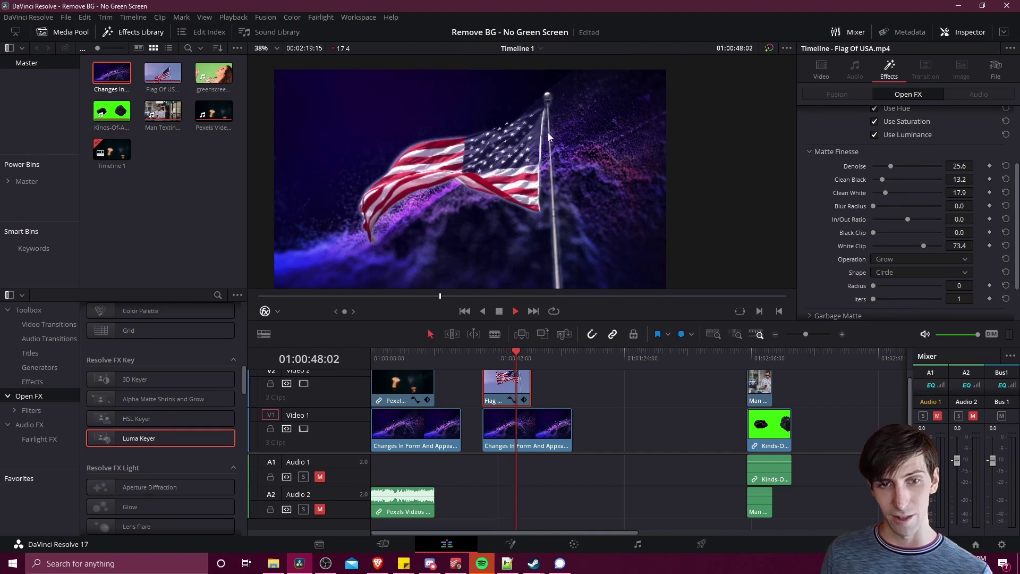
scroll(567, 193, "down", 1)
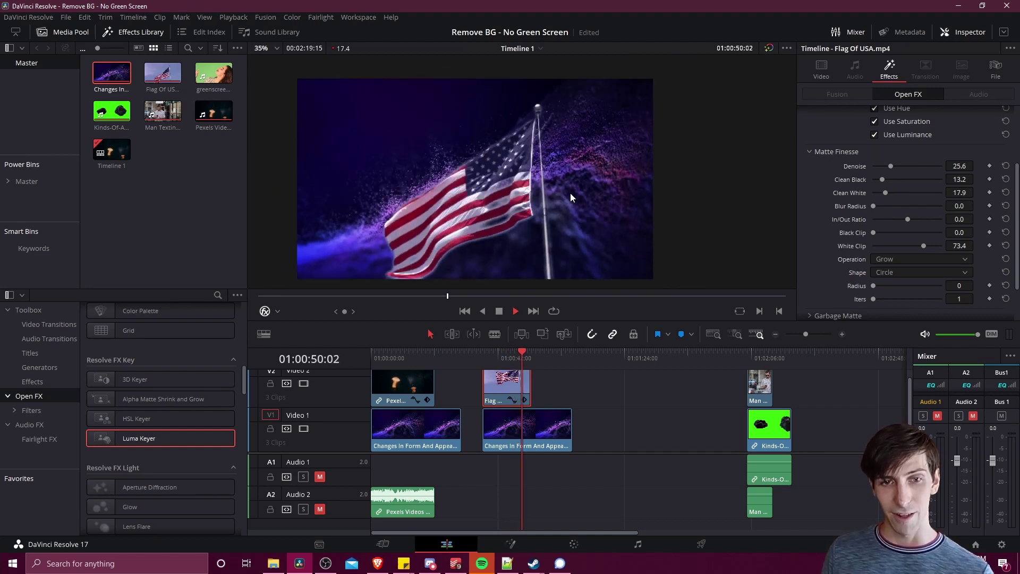
scroll(574, 193, "down", 1)
key("space")
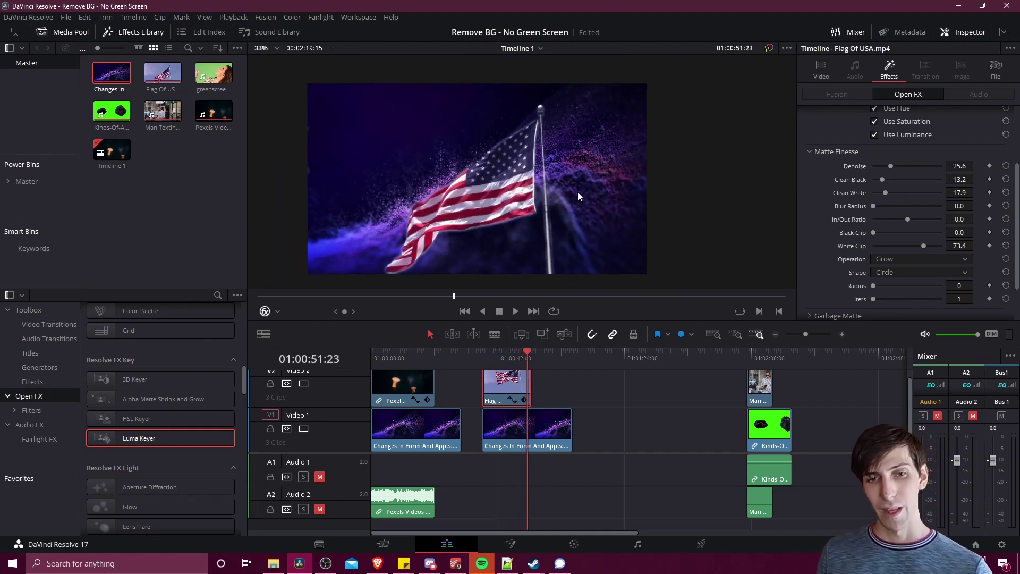